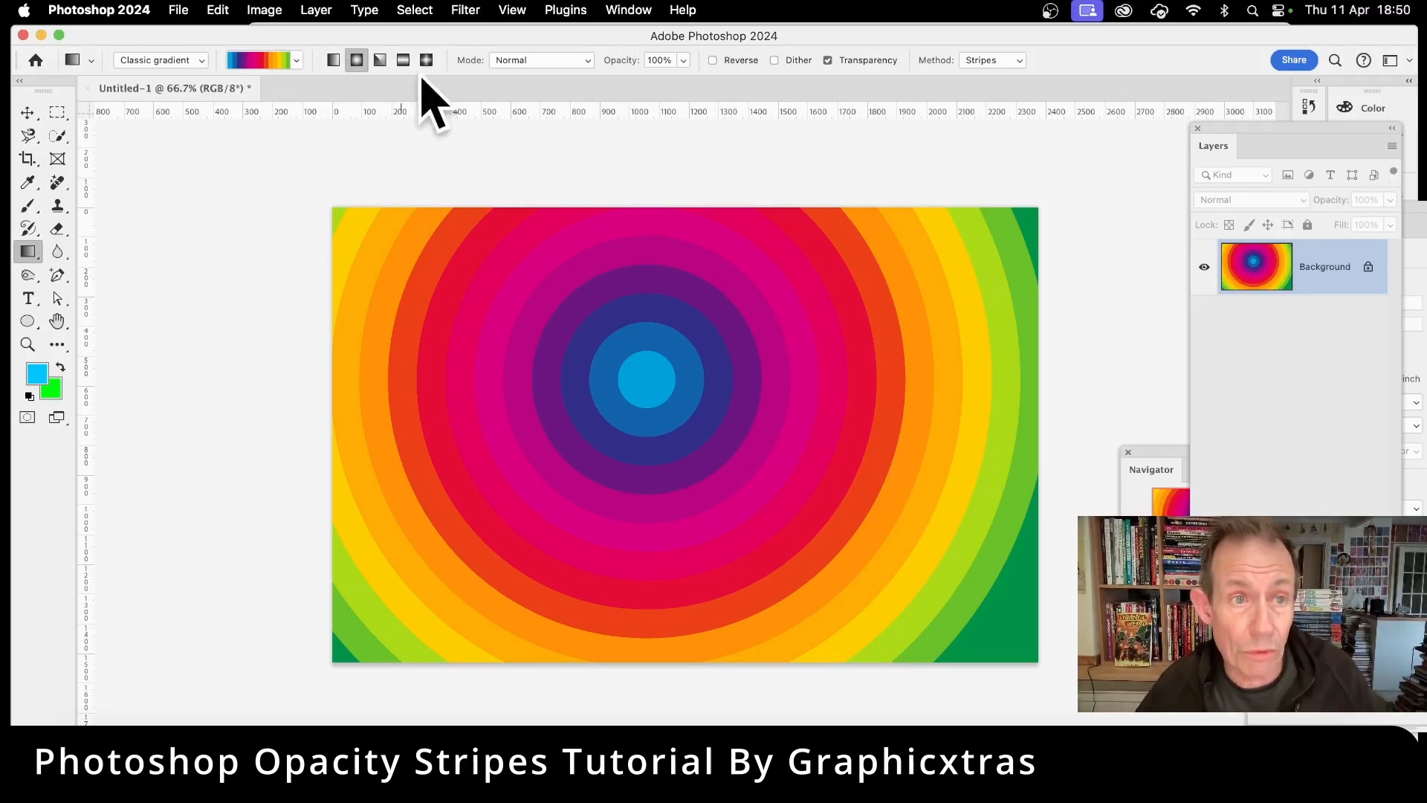
Step: Try a linear gradient across the canvas, then undo back to the original SING photo
{"action": "left_click", "coordinate": [333, 61]}
{"action": "left_click_drag", "start_coordinate": [589, 437], "coordinate": [904, 415]}
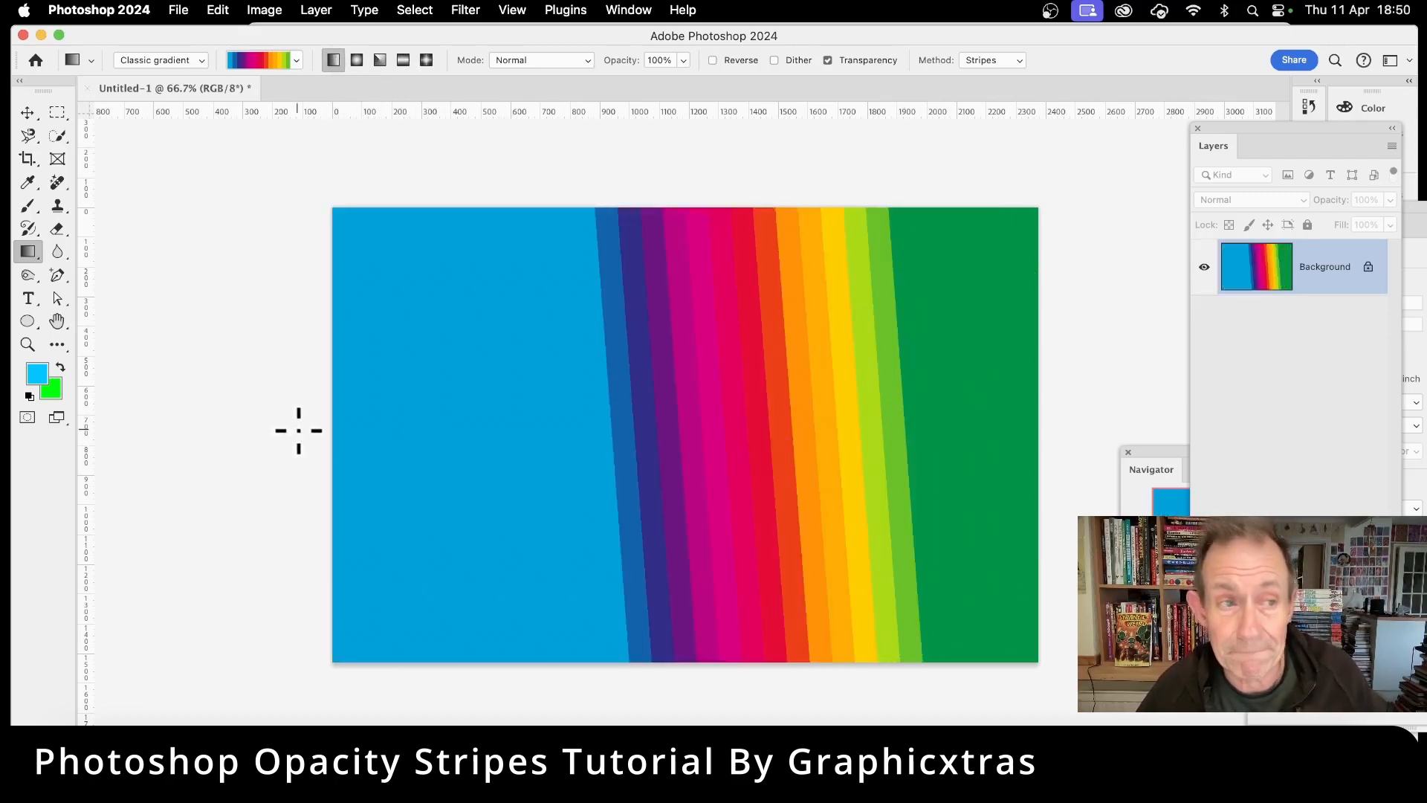
{"action": "key", "text": "super+z"}
{"action": "key", "text": "super+z"}
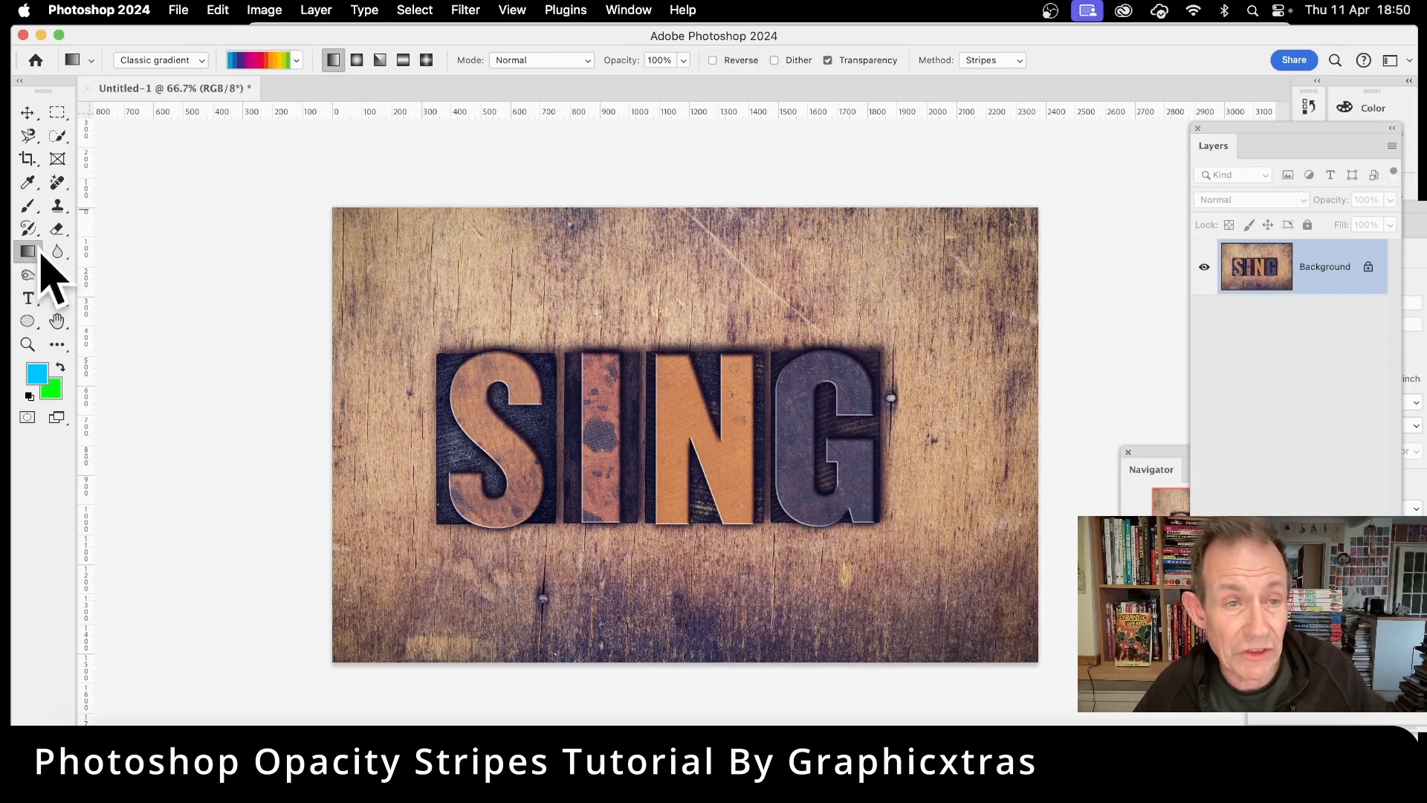
Step: Set the gradient method to Stripes
{"action": "left_click", "coordinate": [169, 60]}
{"action": "left_click", "coordinate": [171, 61]}
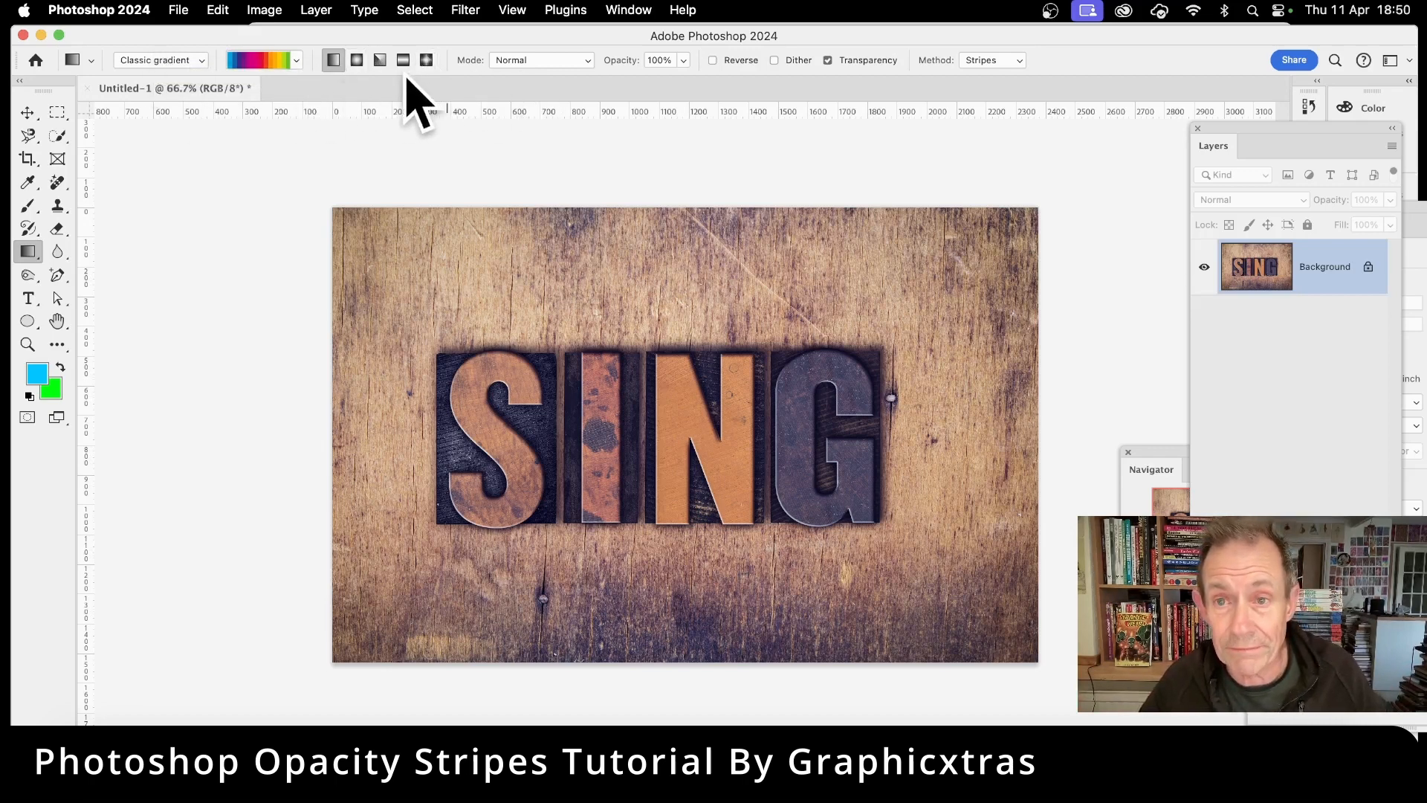
{"action": "left_click", "coordinate": [995, 61]}
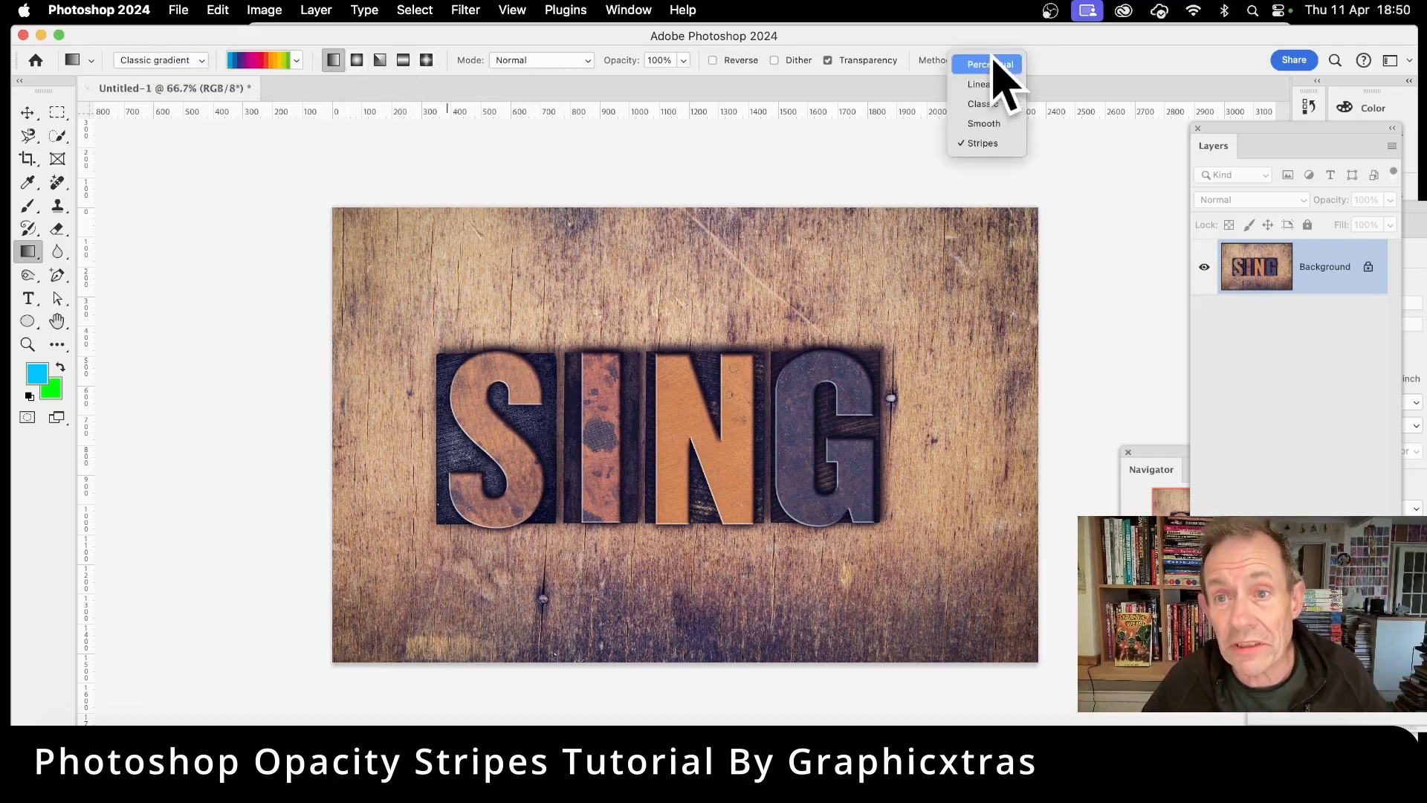
{"action": "left_click", "coordinate": [985, 143]}
{"action": "left_click_drag", "start_coordinate": [647, 413], "coordinate": [887, 504]}
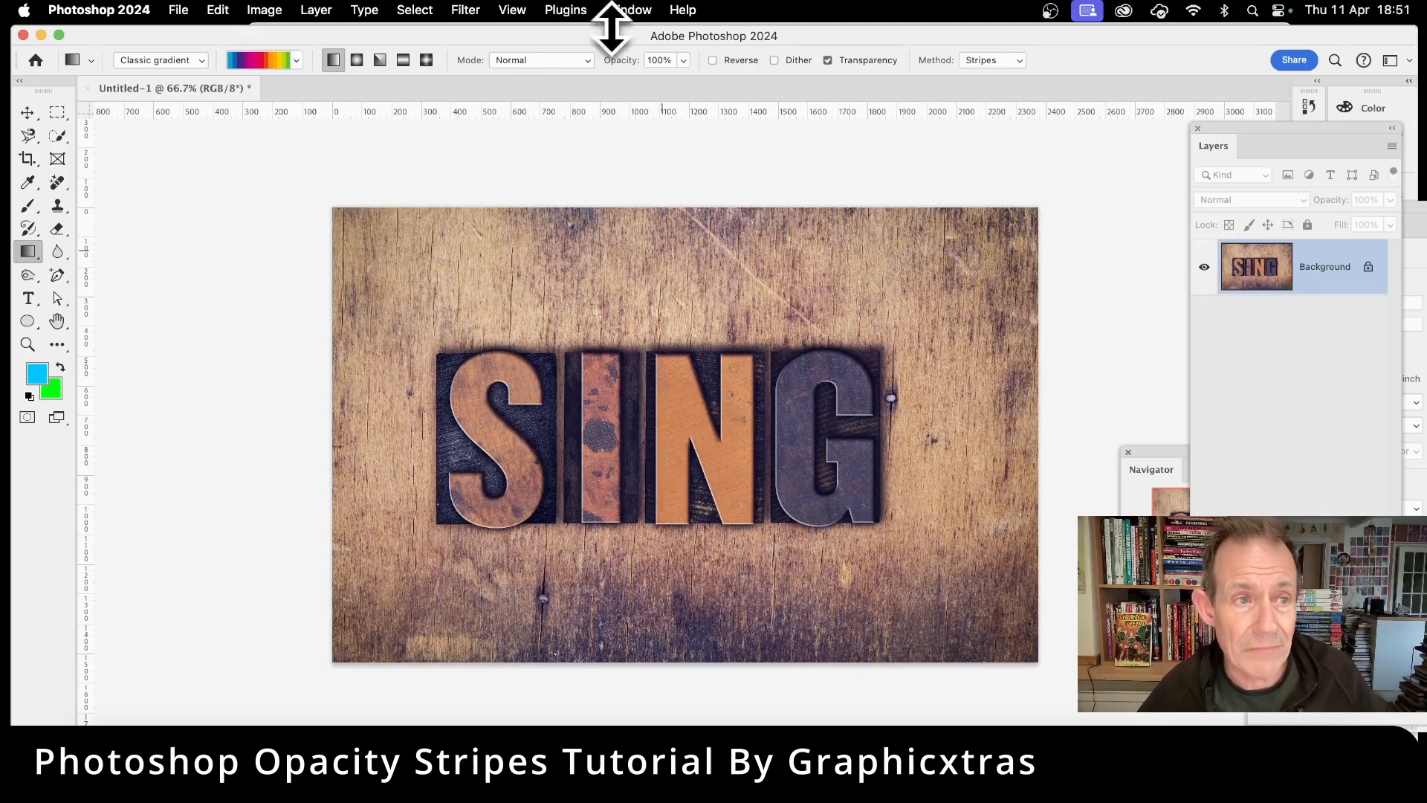
Step: Add an opacity stop at location 50 with 0% opacity to the gradient and confirm the editor
{"action": "left_click", "coordinate": [268, 61]}
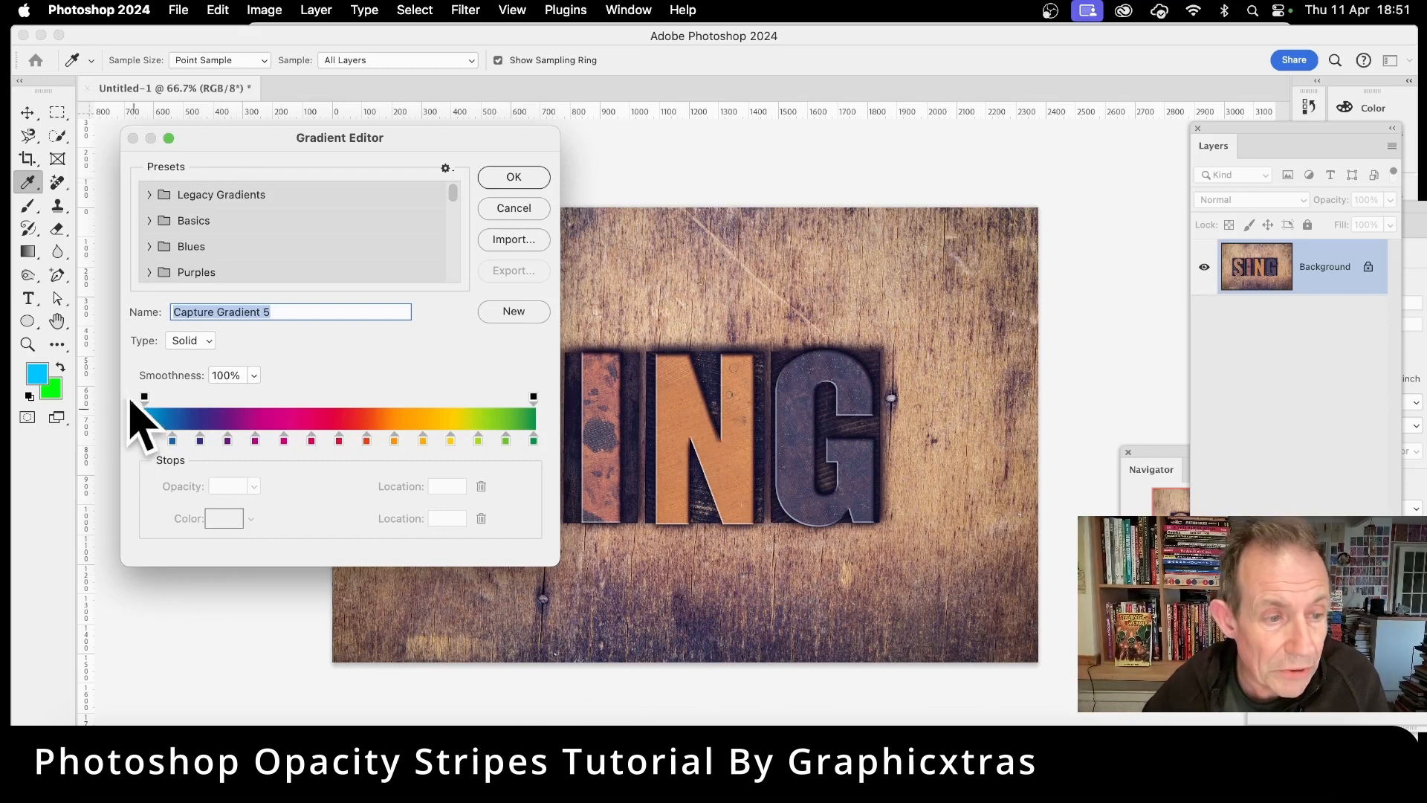
{"action": "left_click", "coordinate": [145, 398]}
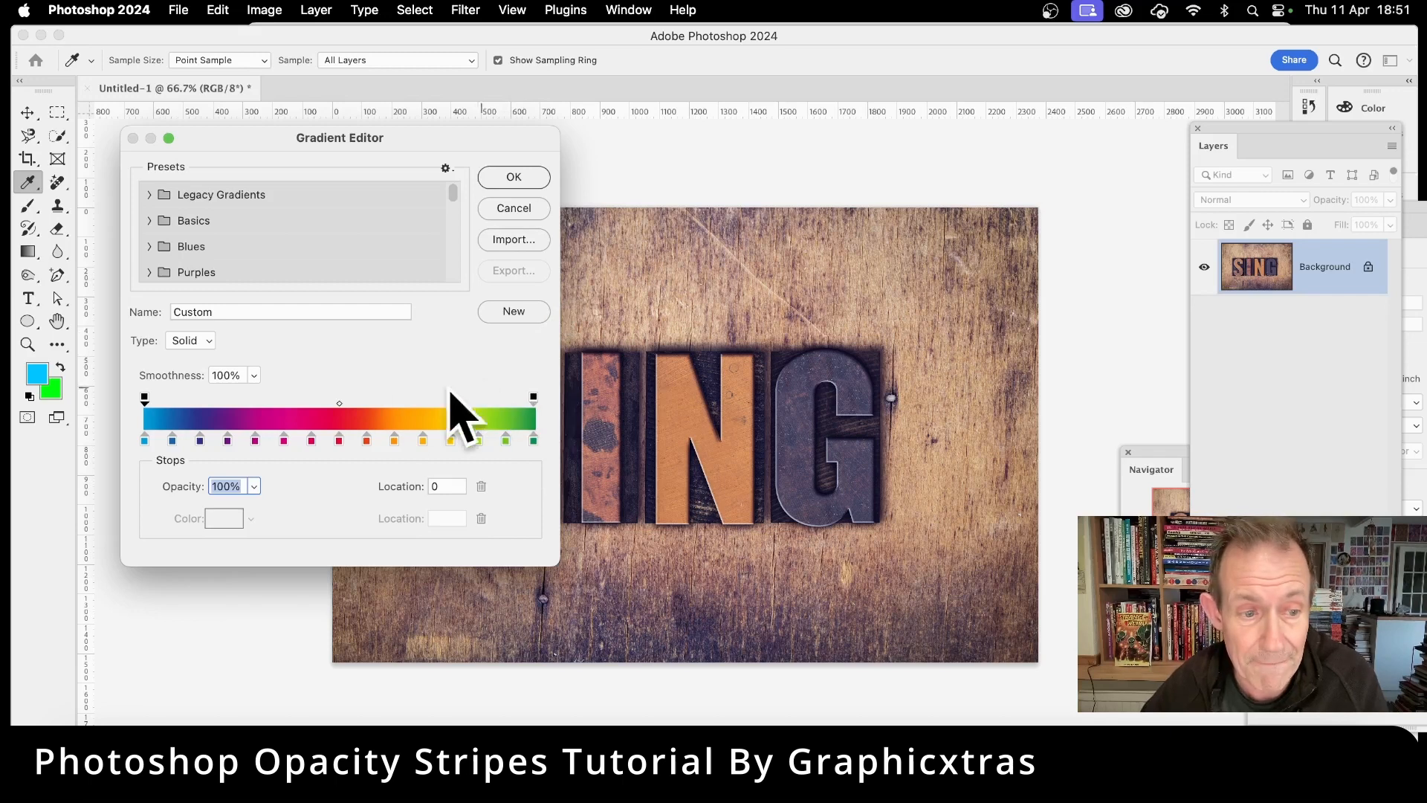
{"action": "left_click_drag", "start_coordinate": [325, 399], "coordinate": [339, 400]}
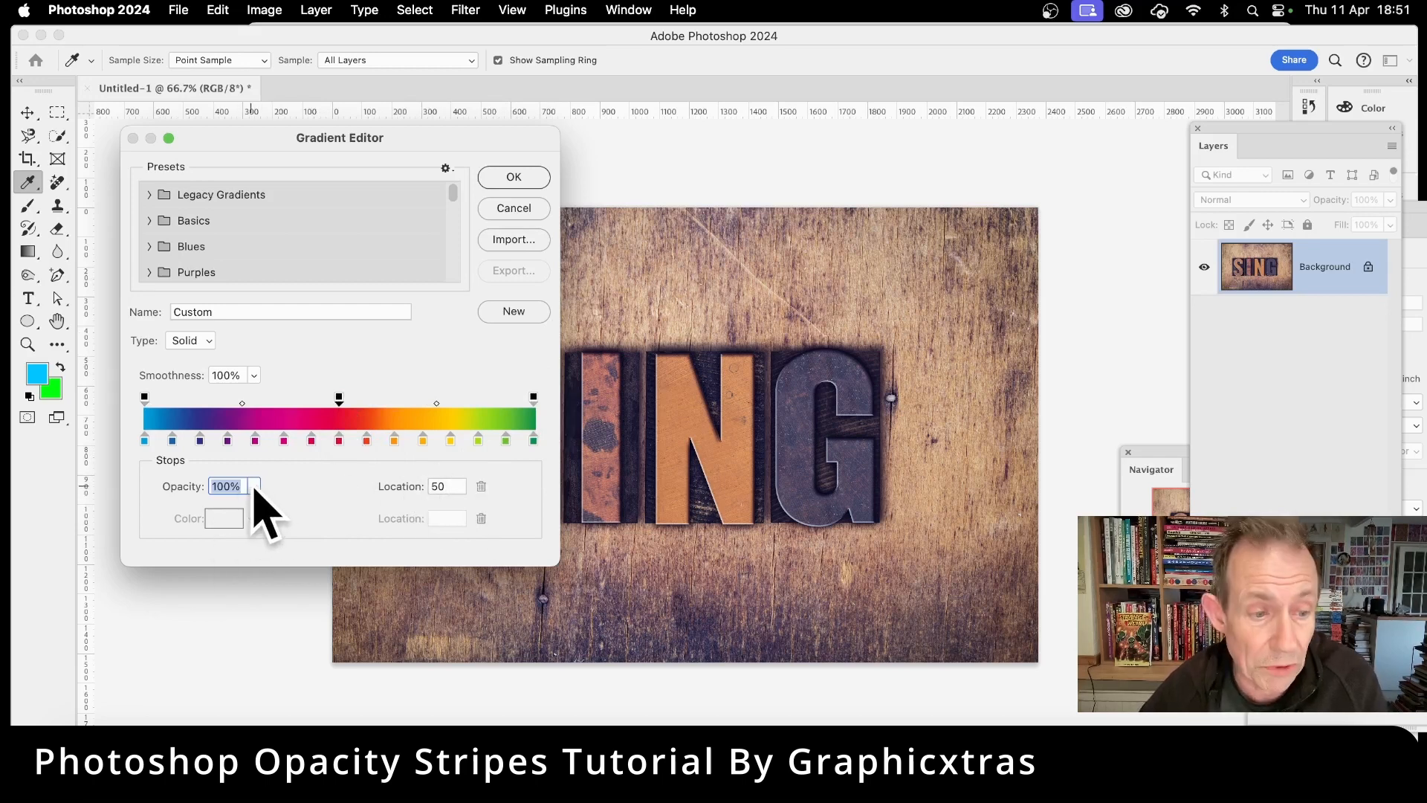
{"action": "left_click", "coordinate": [254, 486]}
{"action": "left_click_drag", "start_coordinate": [255, 508], "coordinate": [166, 519]}
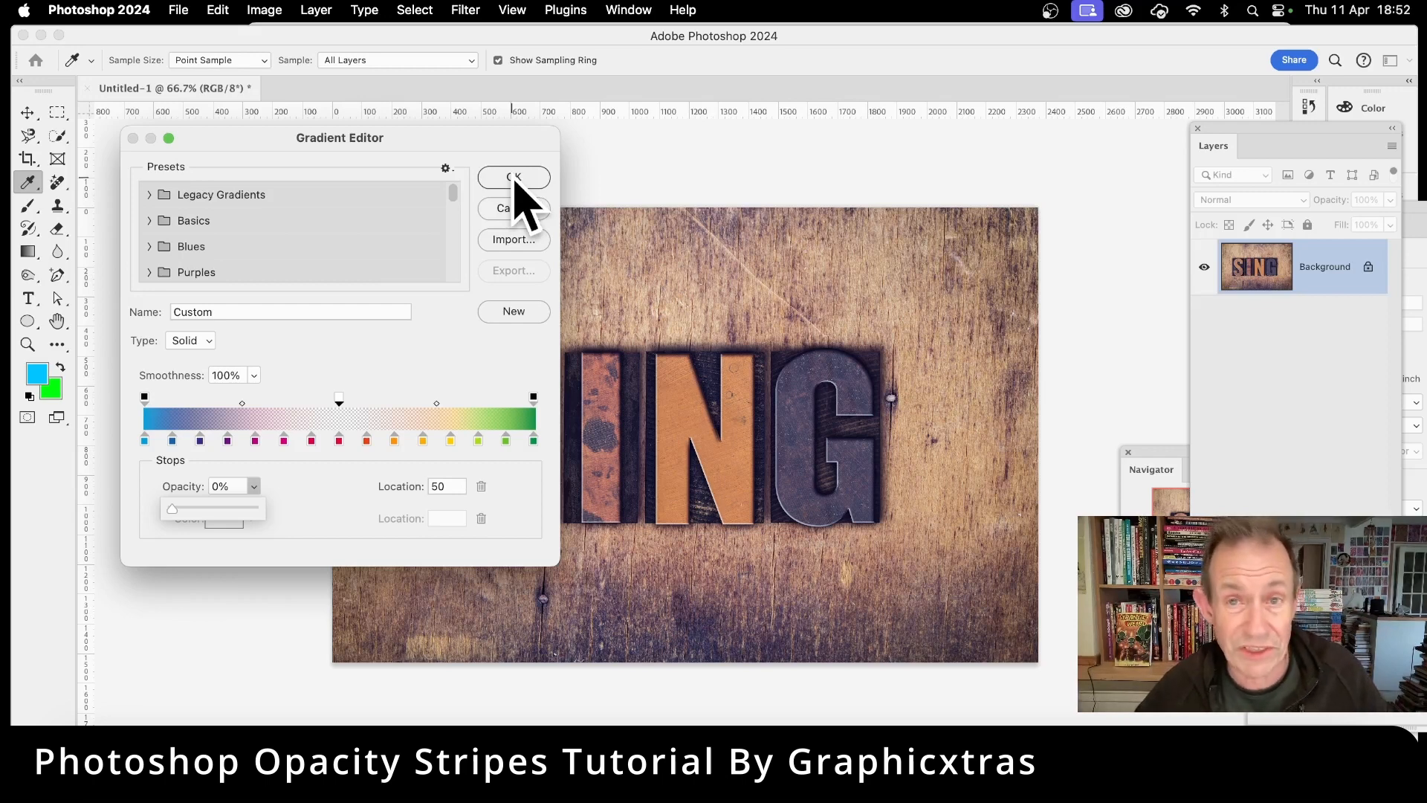
{"action": "left_click", "coordinate": [514, 178]}
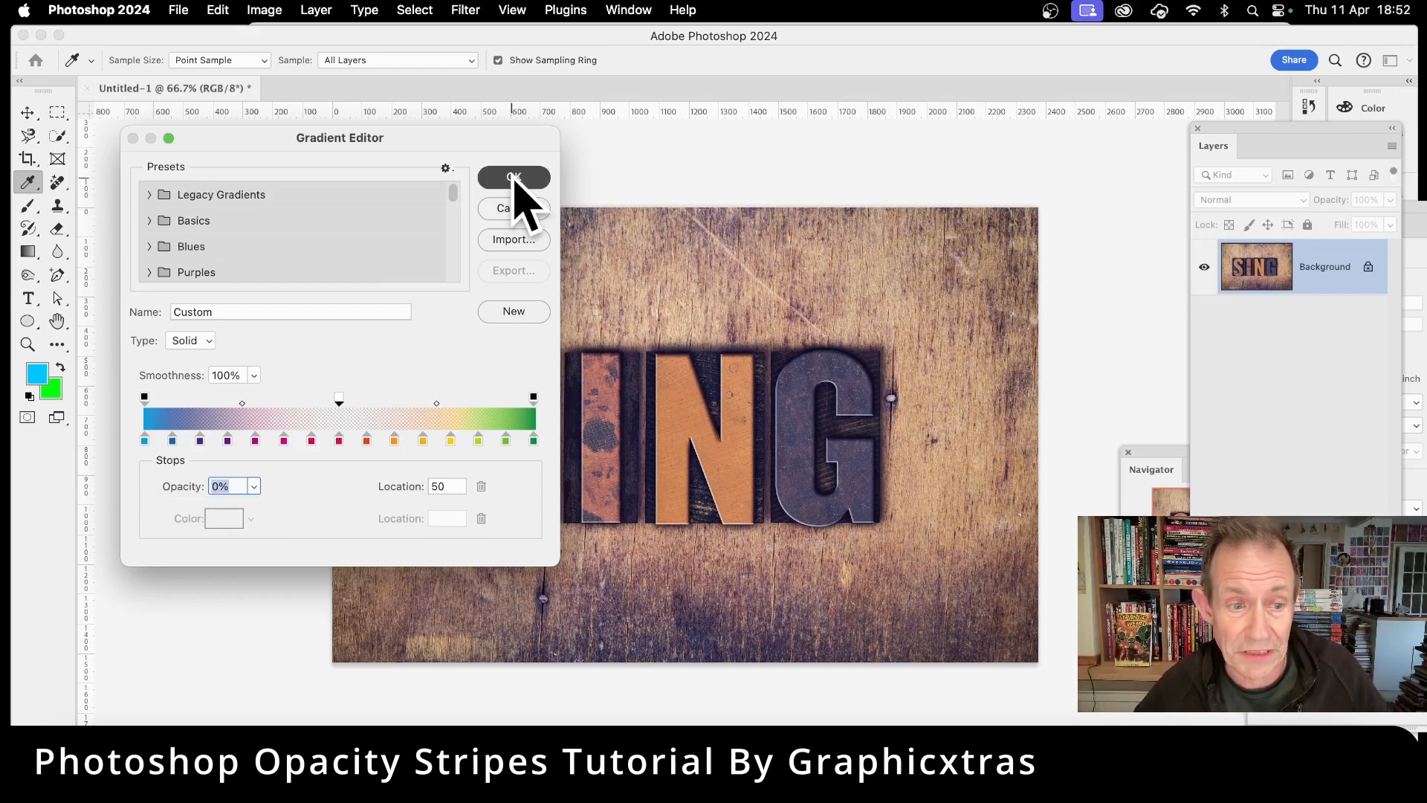
{"action": "left_click", "coordinate": [513, 178]}
Step: Try the linear stripes gradient across the photo at two angles, undoing each attempt
{"action": "left_click_drag", "start_coordinate": [647, 414], "coordinate": [902, 470]}
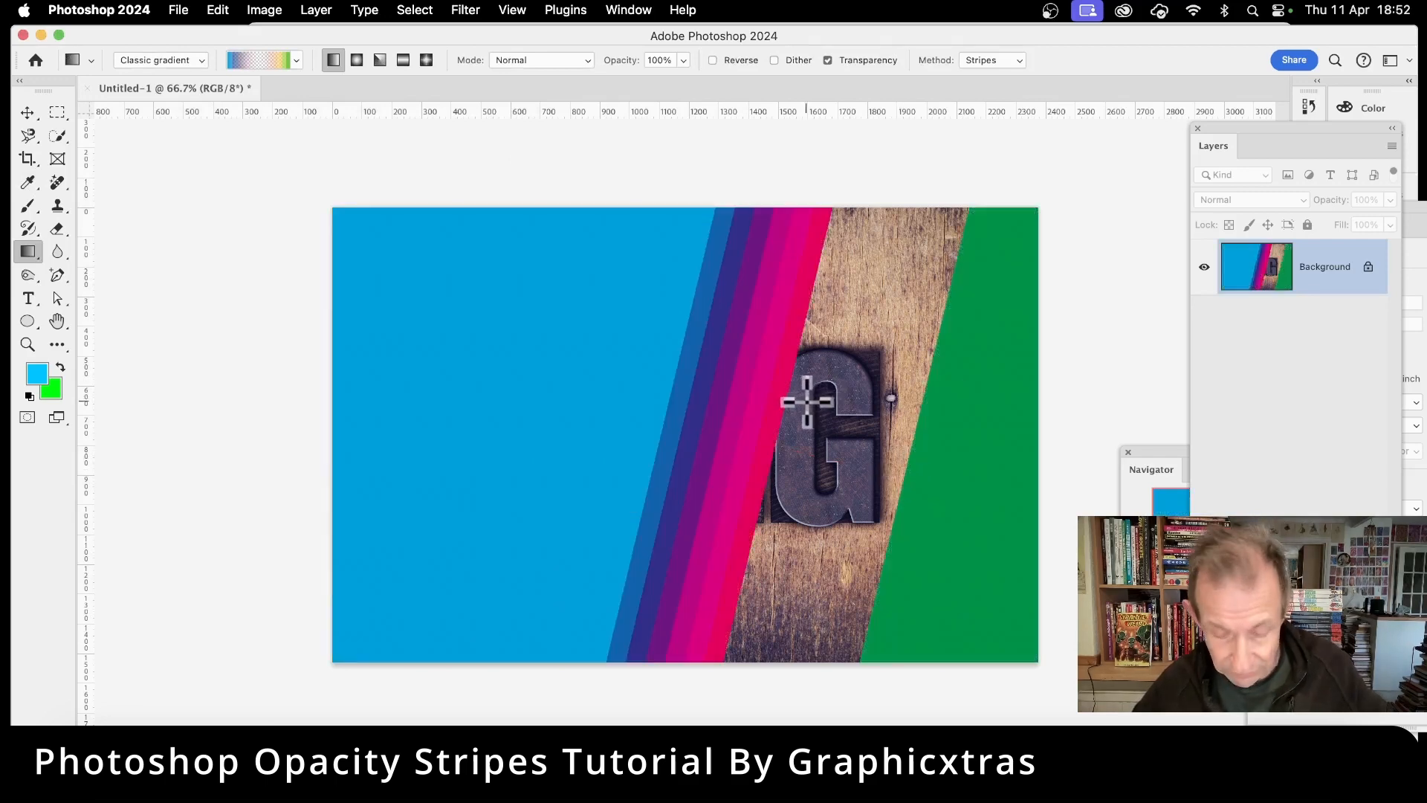
{"action": "key", "text": "super+z"}
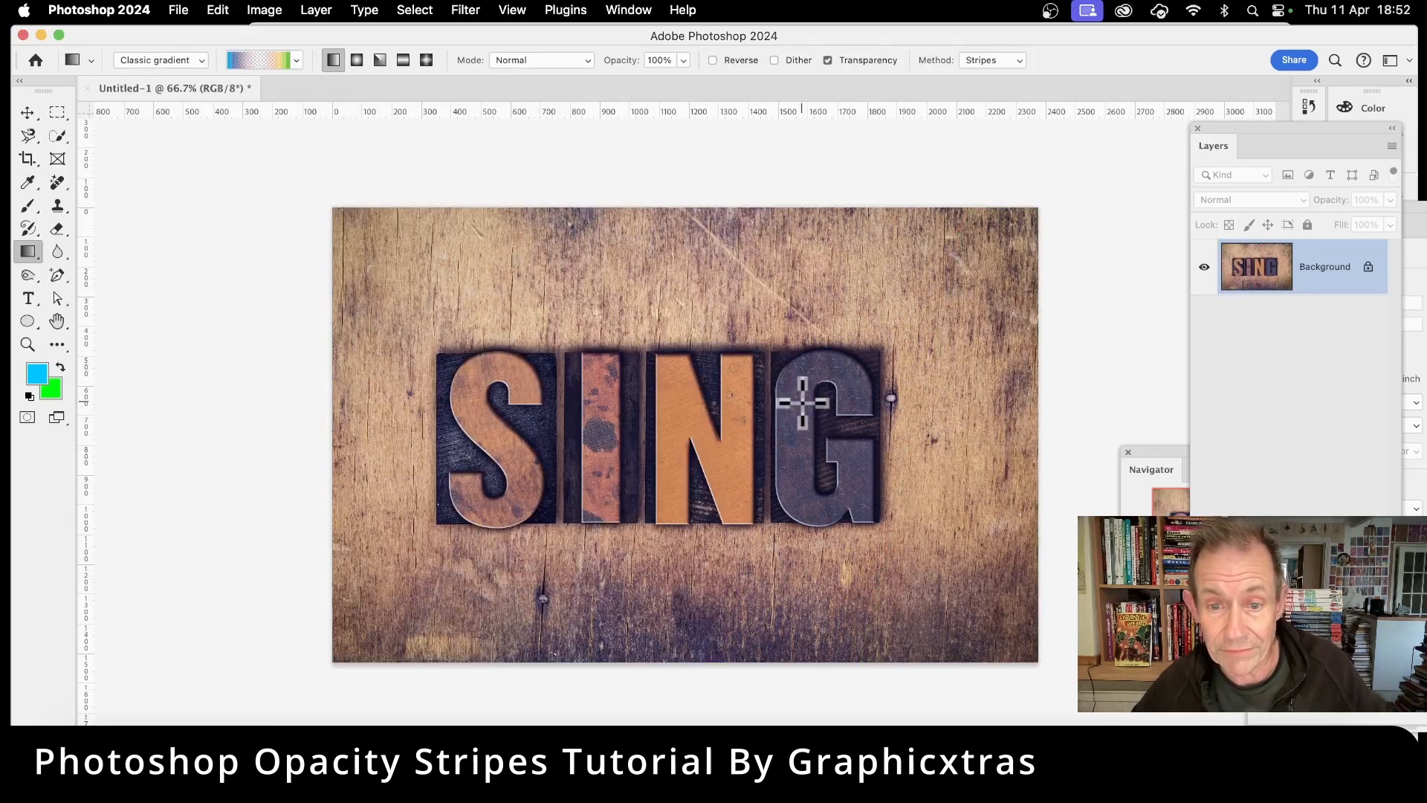
{"action": "left_click_drag", "start_coordinate": [669, 471], "coordinate": [972, 235]}
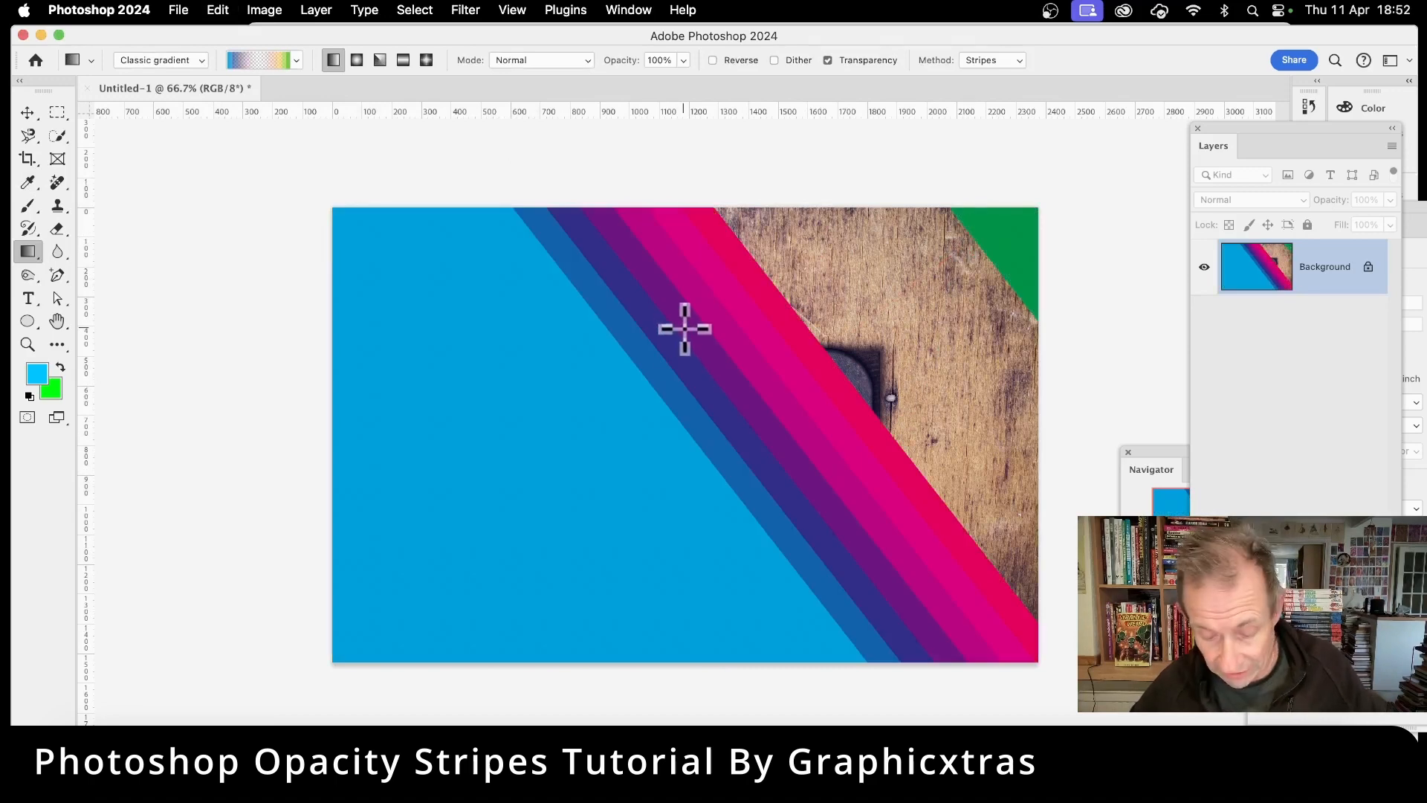
{"action": "key", "text": "super+z"}
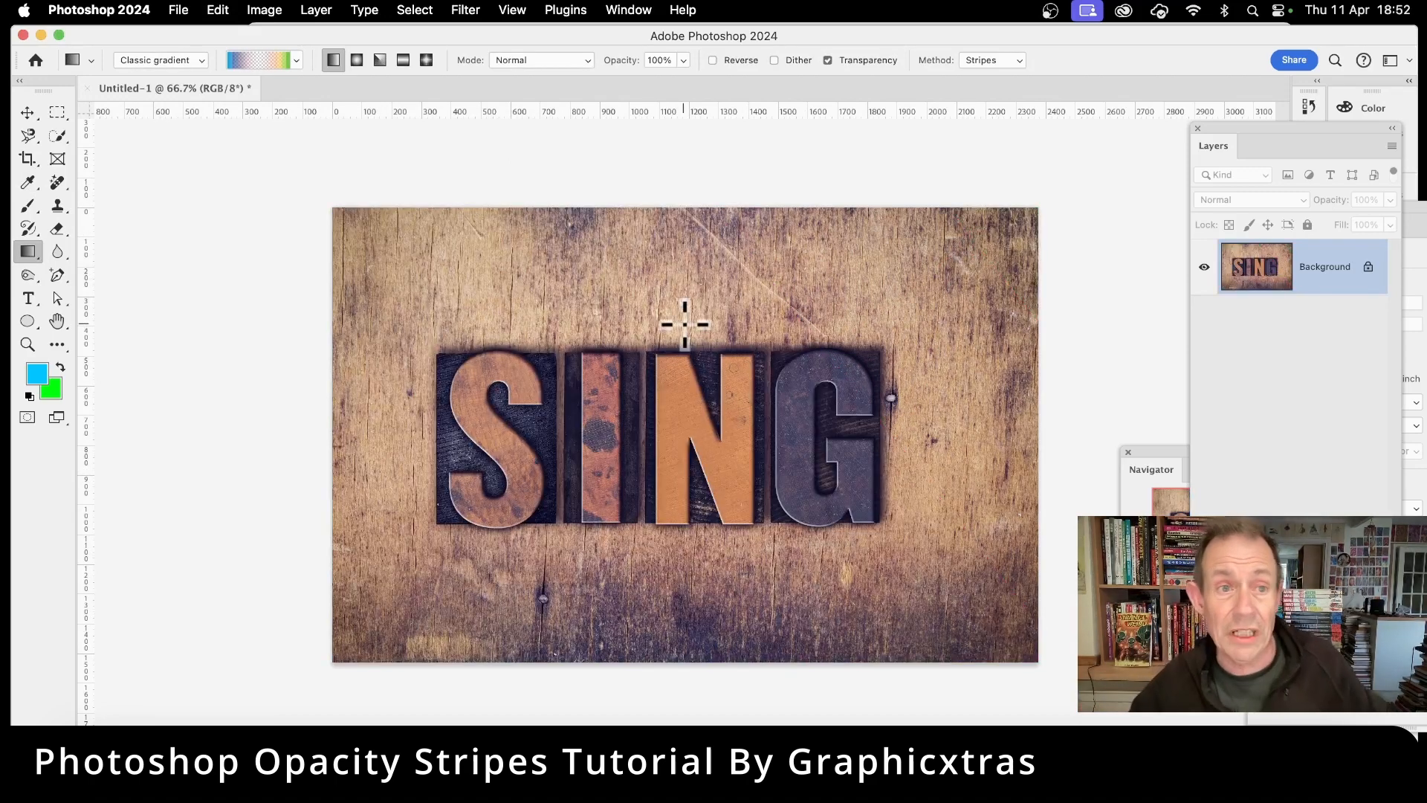
Step: Switch to the radial gradient style and try a gradient from the text's centre, undoing it
{"action": "left_click", "coordinate": [357, 61]}
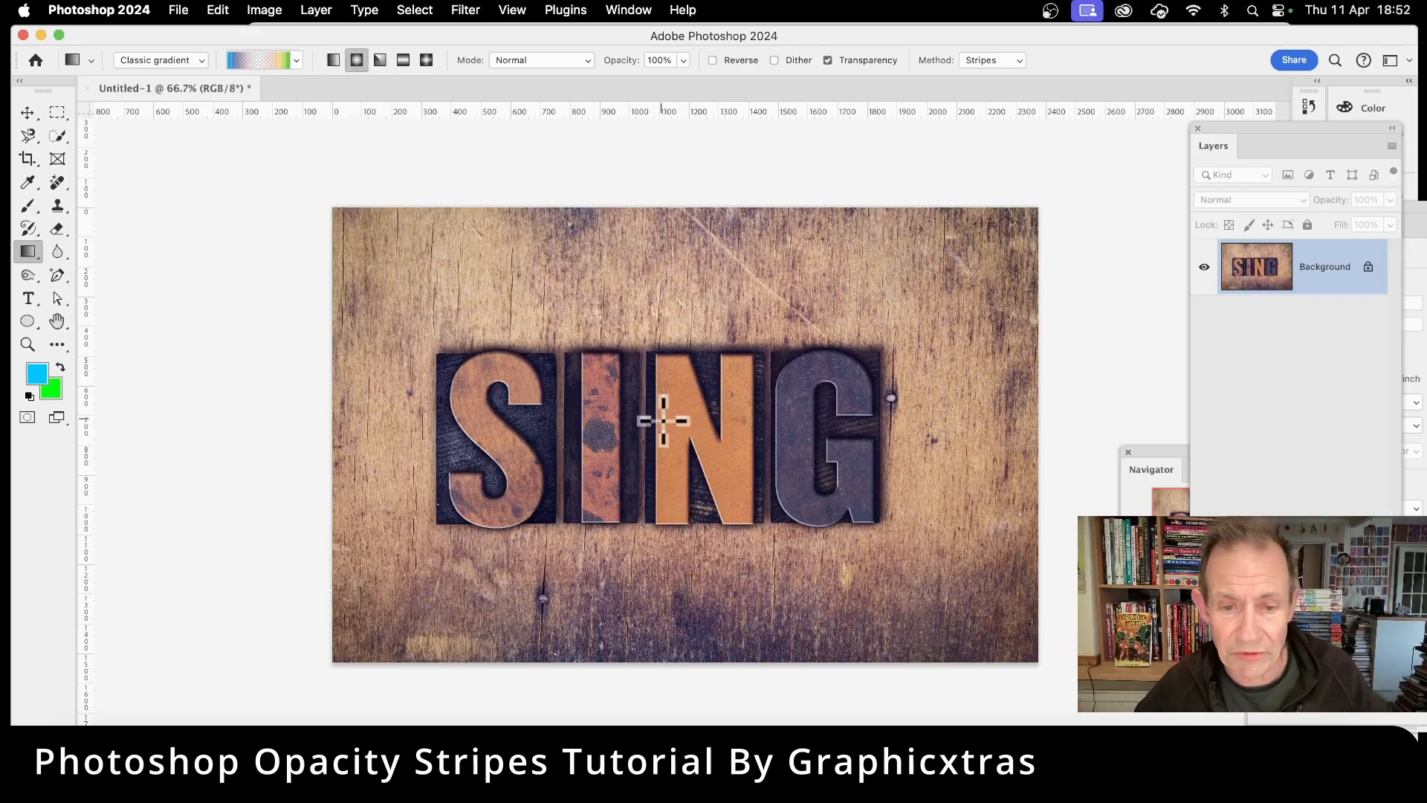
{"action": "left_click_drag", "start_coordinate": [662, 420], "coordinate": [851, 513]}
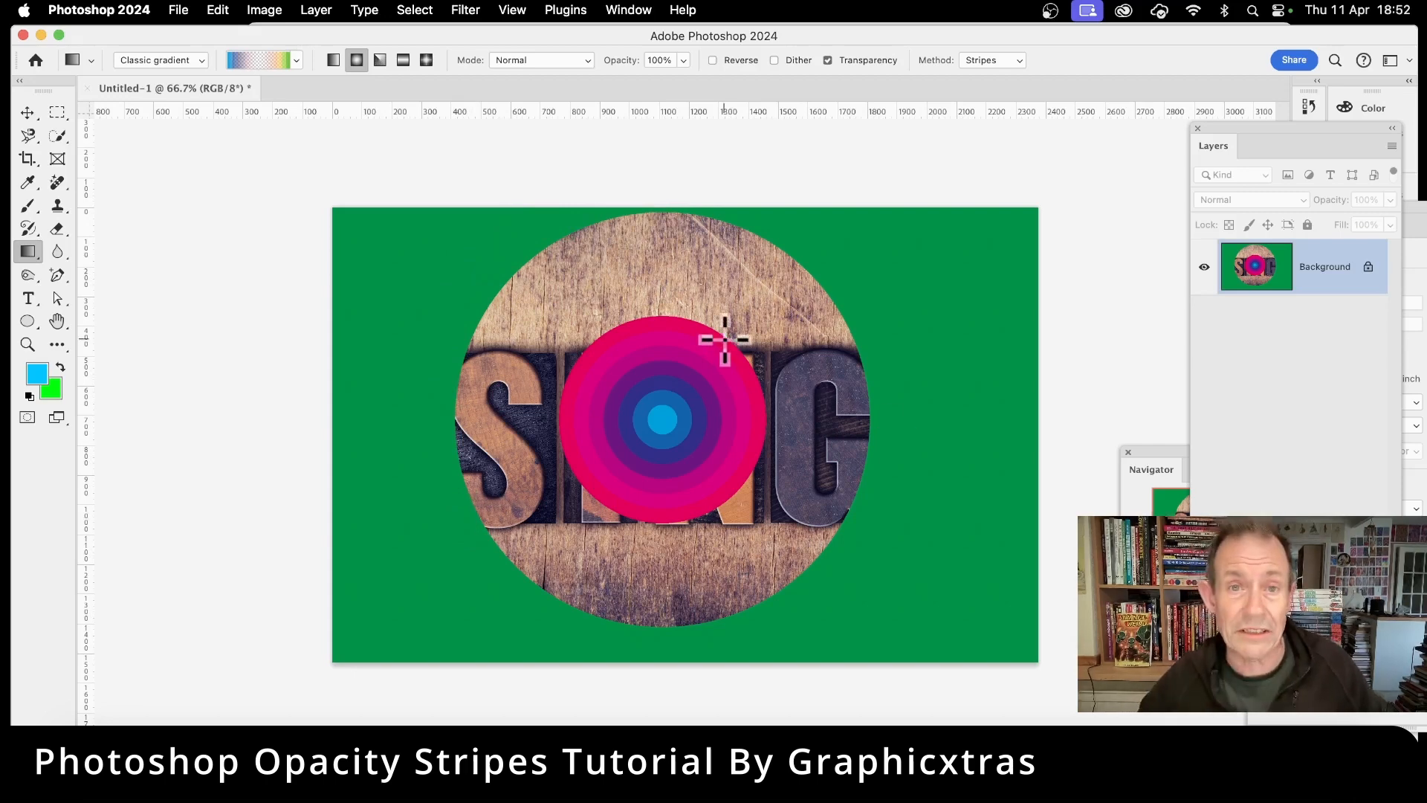
{"action": "key", "text": "super+z"}
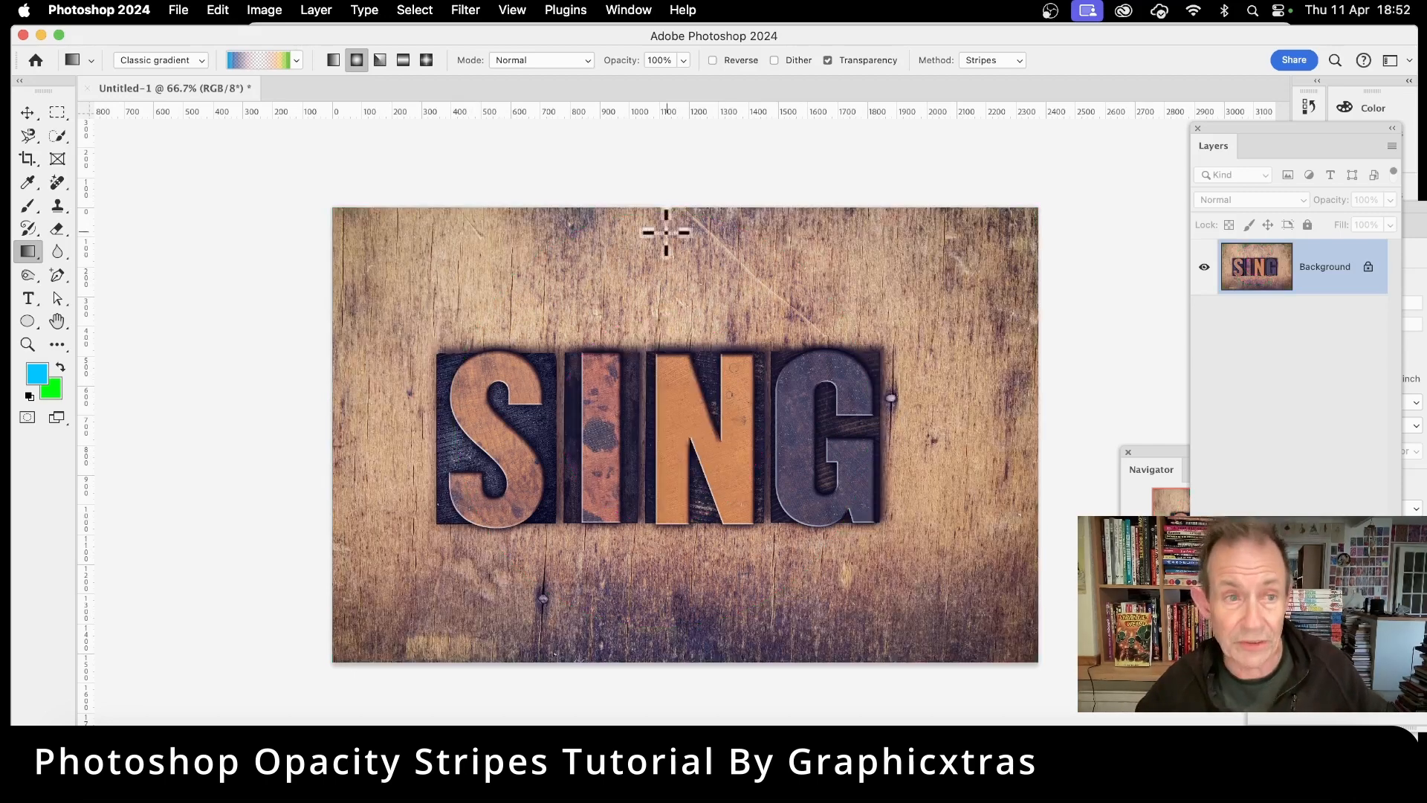
Step: Move the 0% opacity stop to location 93 and confirm the gradient editor
{"action": "left_click", "coordinate": [272, 58]}
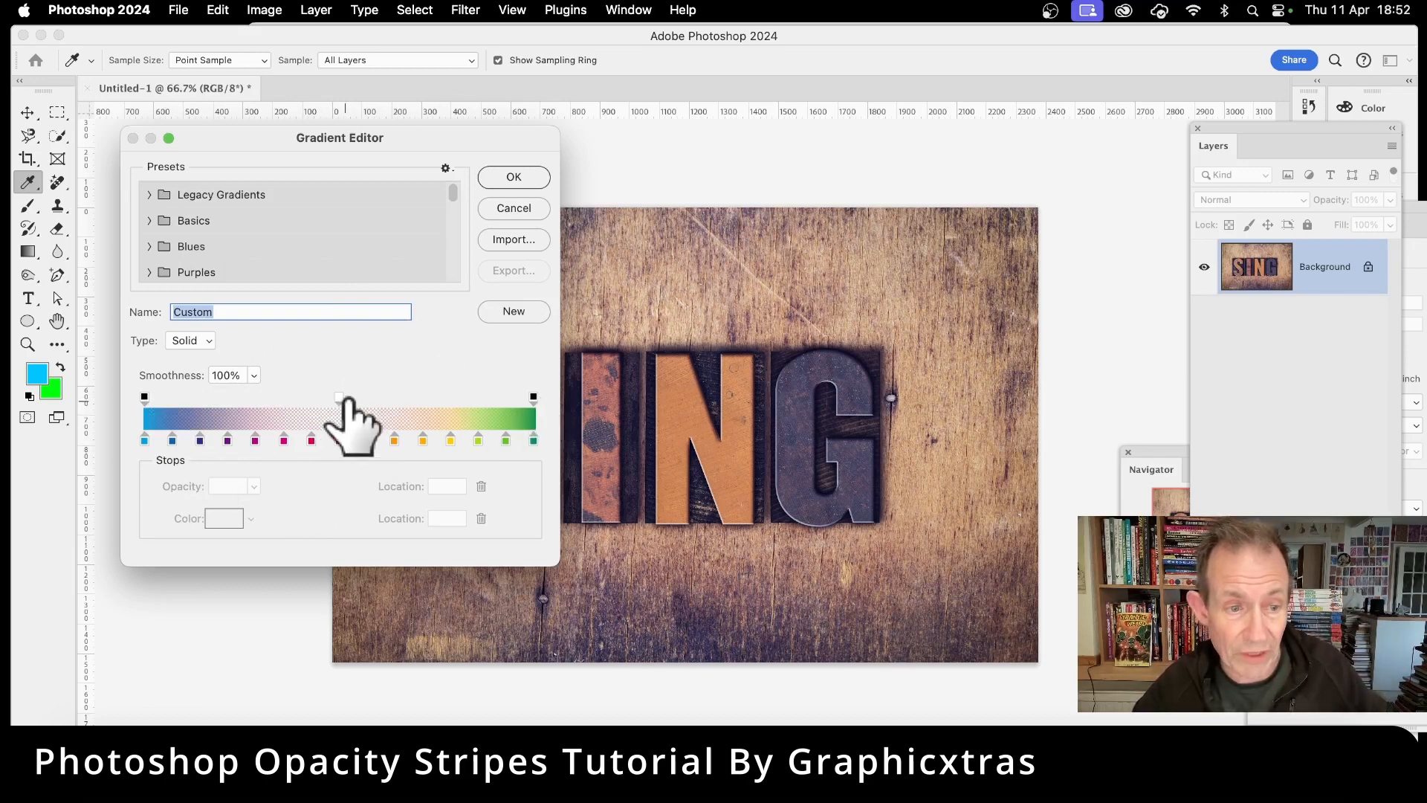
{"action": "left_click", "coordinate": [341, 399]}
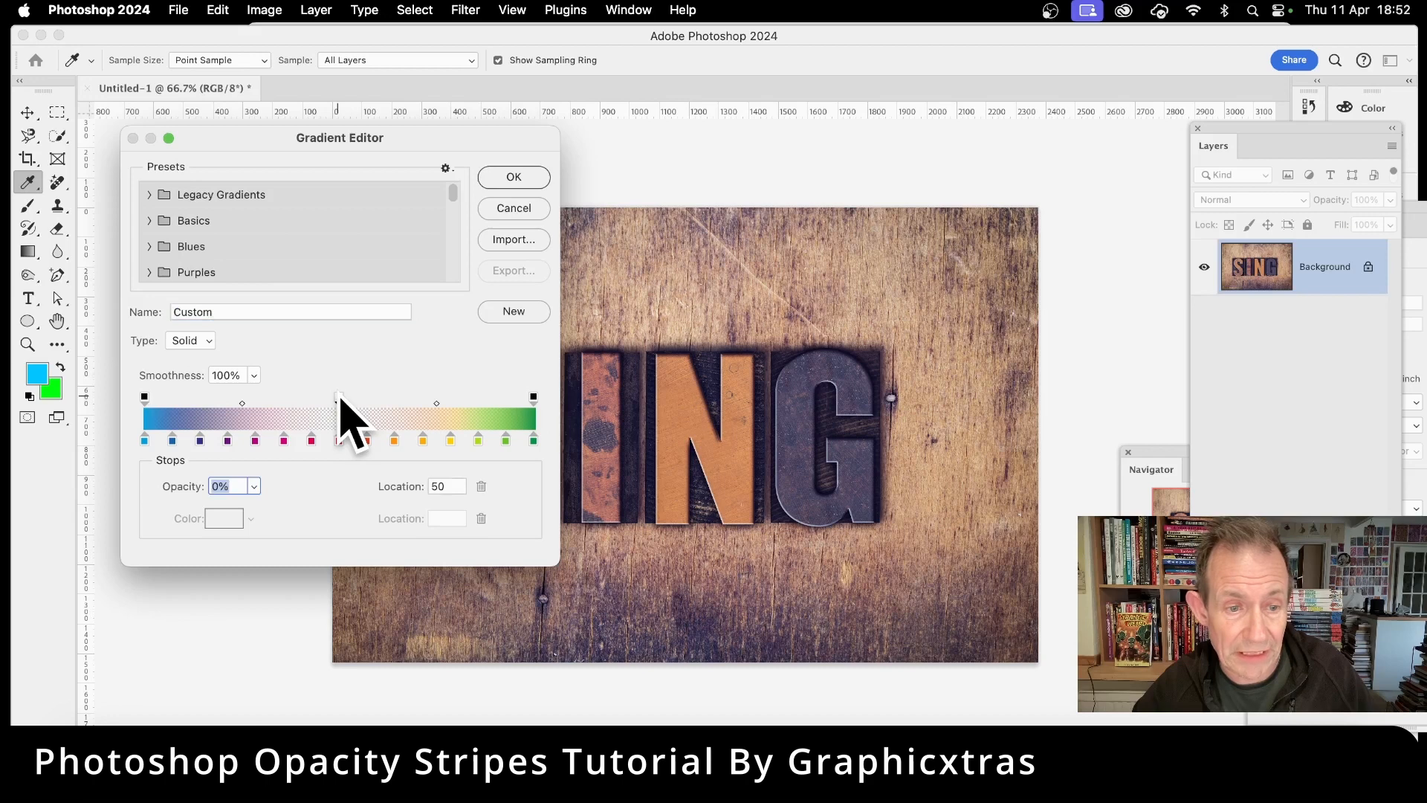
{"action": "left_click_drag", "start_coordinate": [340, 400], "coordinate": [509, 405]}
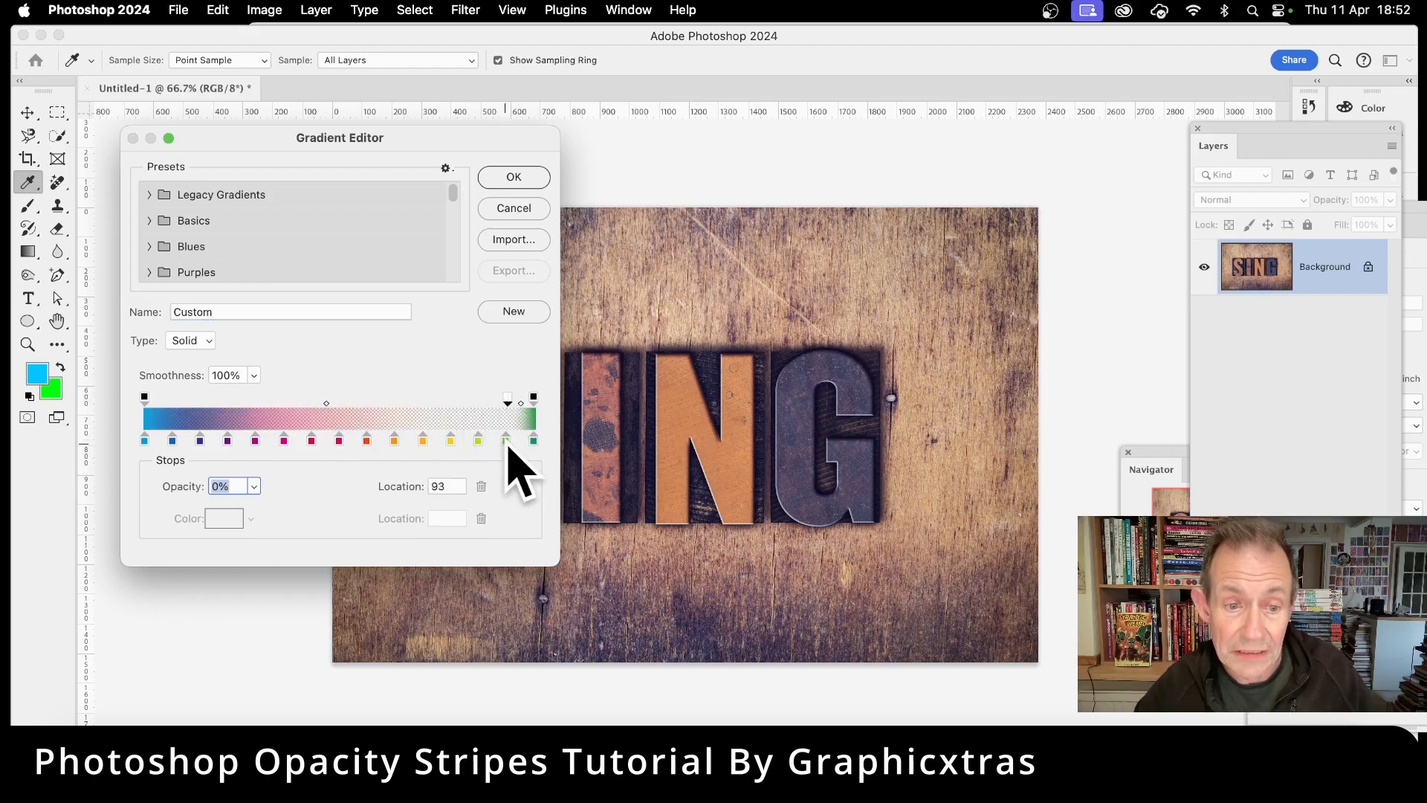
{"action": "left_click", "coordinate": [514, 182]}
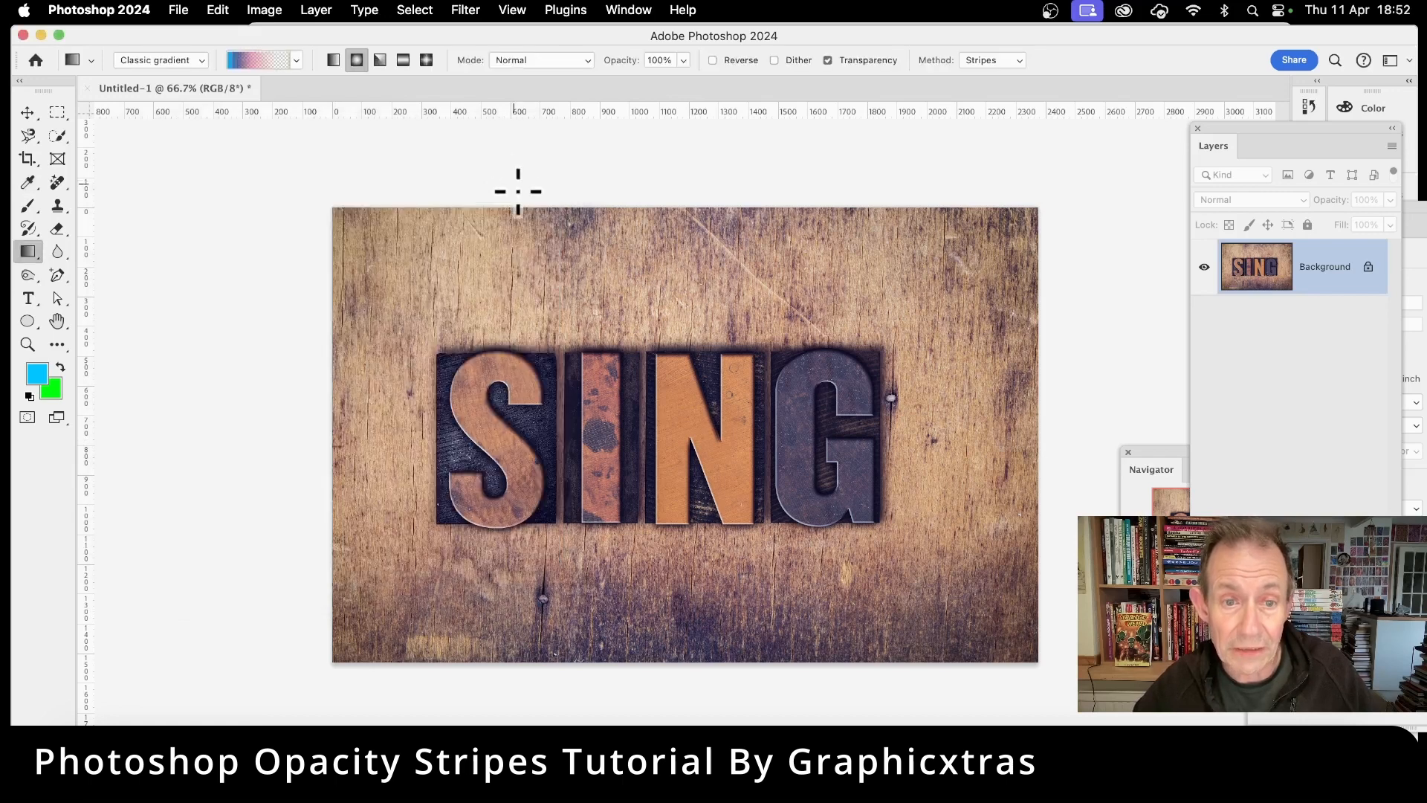
Step: Try a radial gradient from the text's centre and undo it
{"action": "left_click_drag", "start_coordinate": [620, 394], "coordinate": [863, 460]}
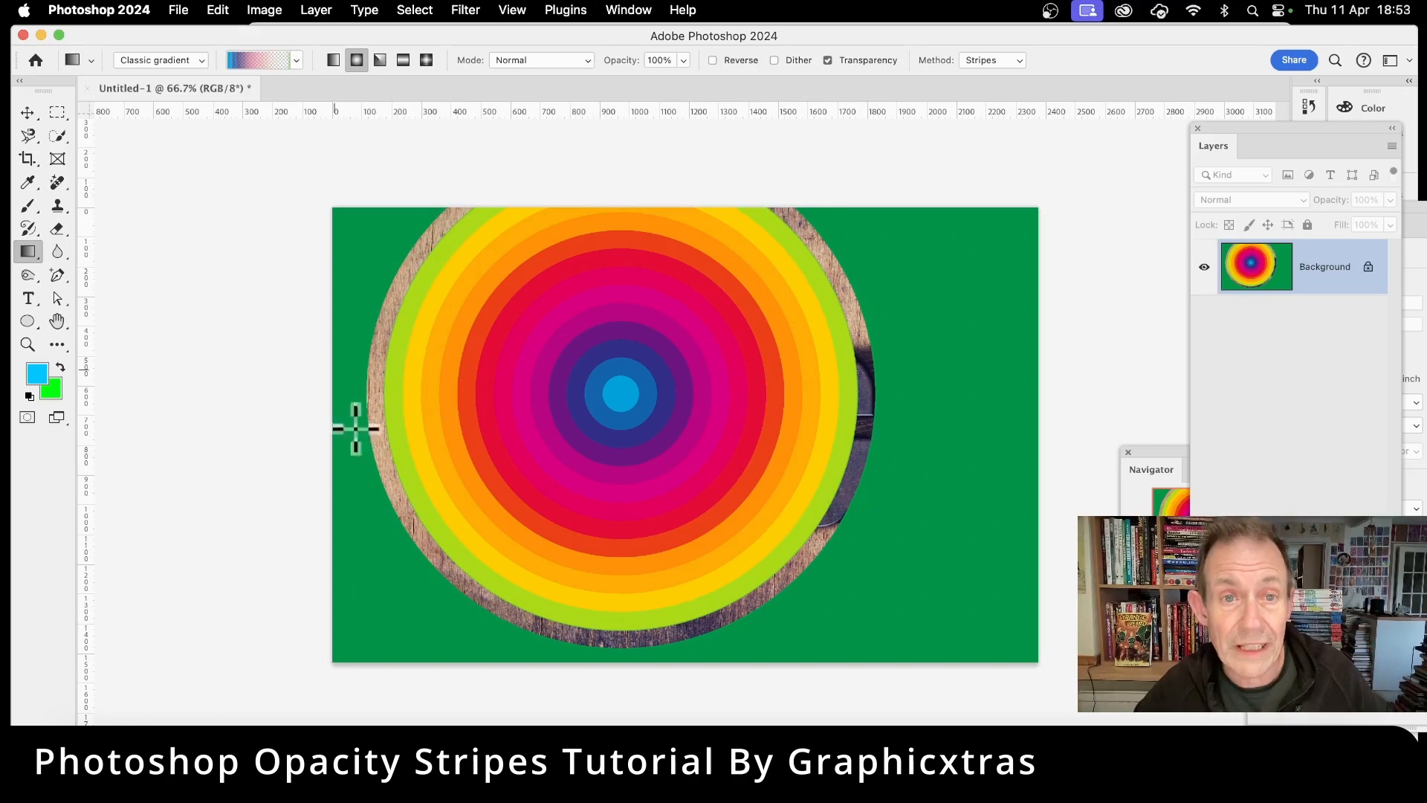
{"action": "key", "text": "super+z"}
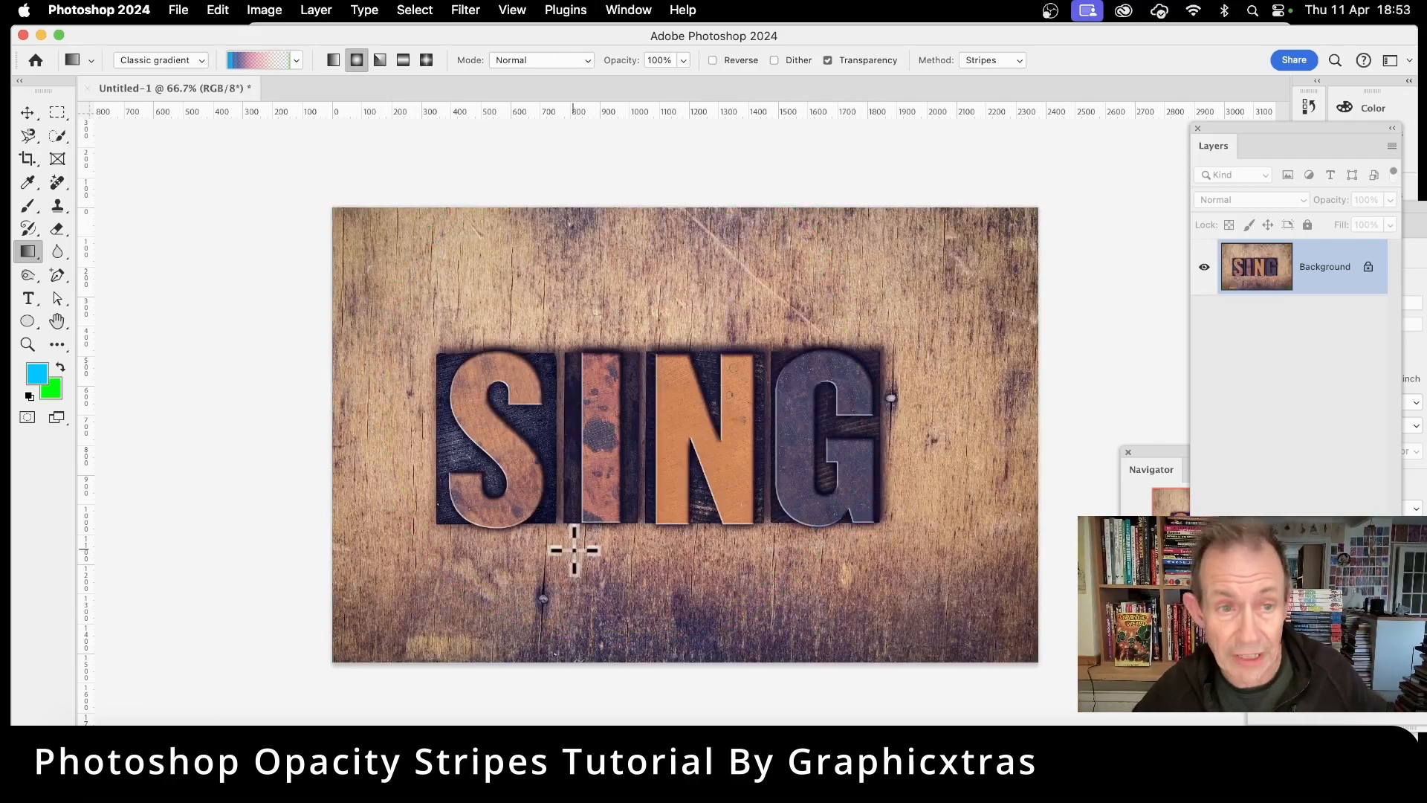
Step: Move the 0% opacity stop to location 86 and confirm the gradient editor
{"action": "left_click", "coordinate": [281, 60]}
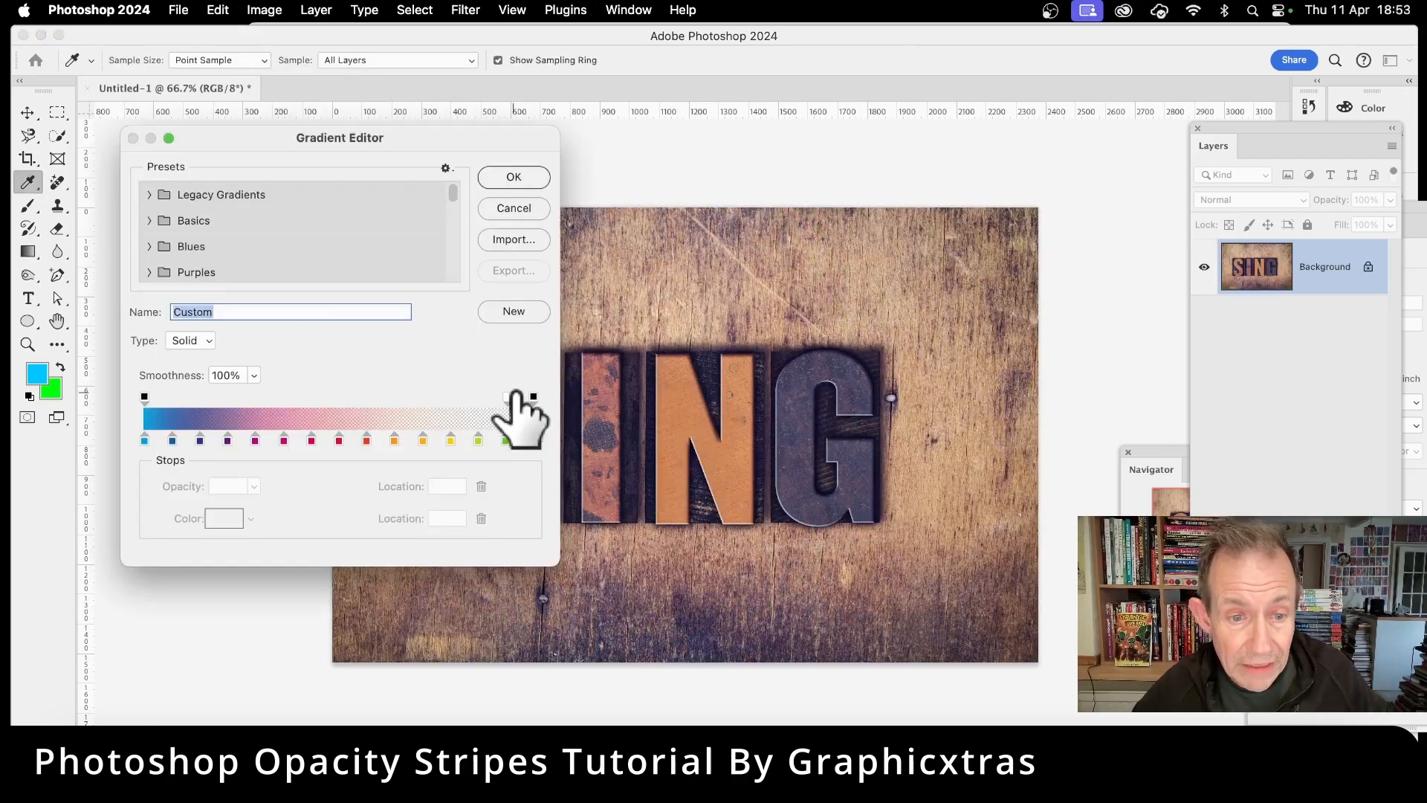
{"action": "left_click_drag", "start_coordinate": [507, 398], "coordinate": [485, 398]}
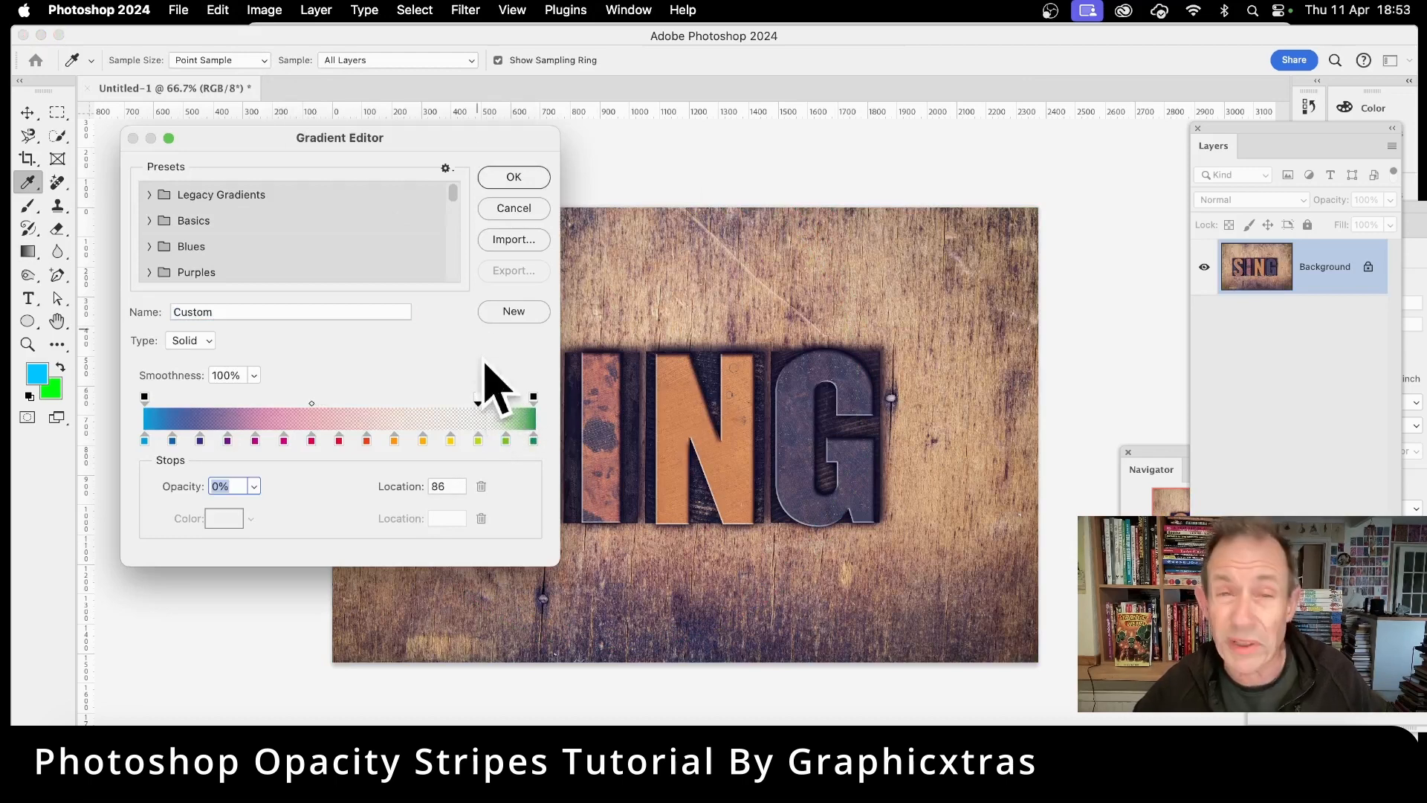
{"action": "left_click", "coordinate": [512, 177]}
Step: Test a radial gradient from the text's centre and undo it
{"action": "left_click_drag", "start_coordinate": [658, 399], "coordinate": [895, 497]}
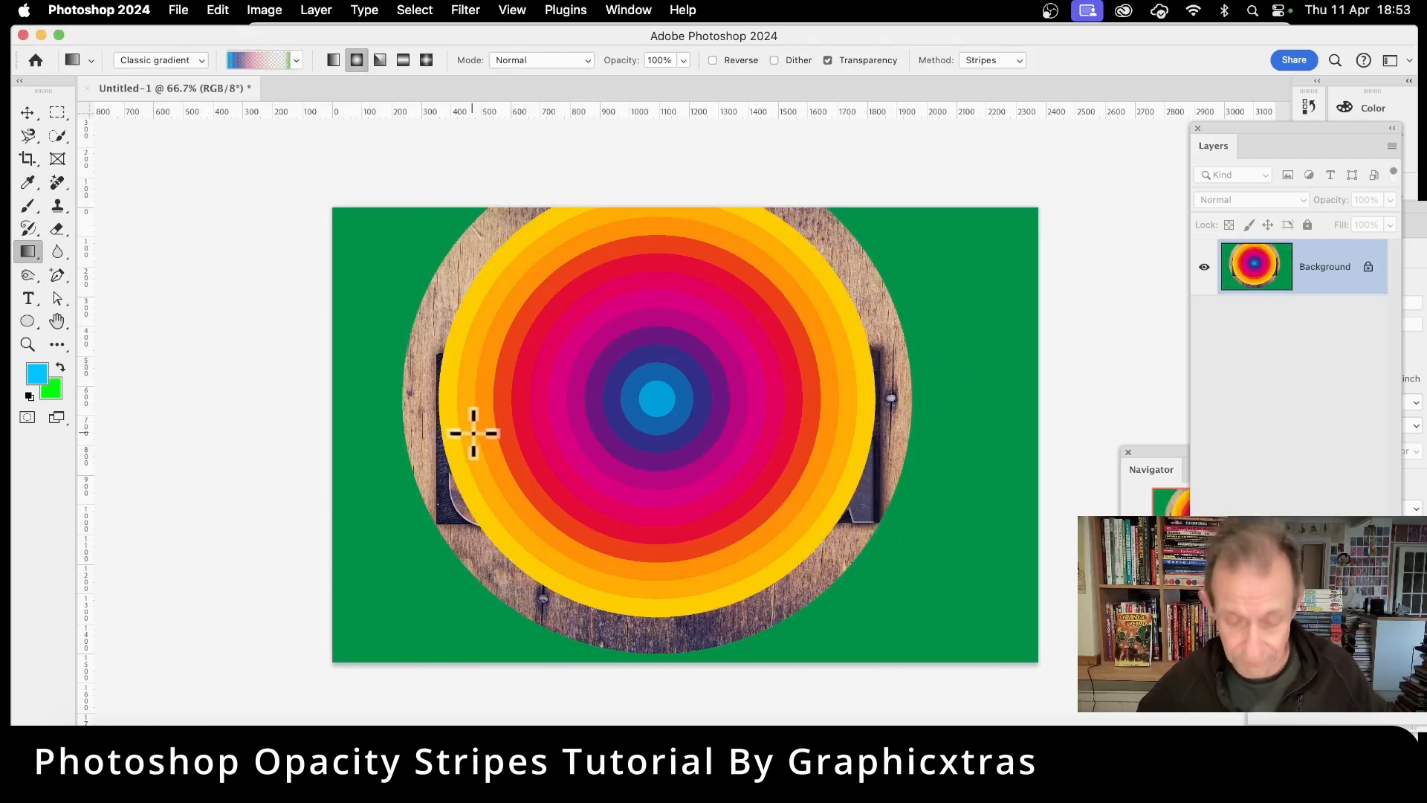
{"action": "key", "text": "super+z"}
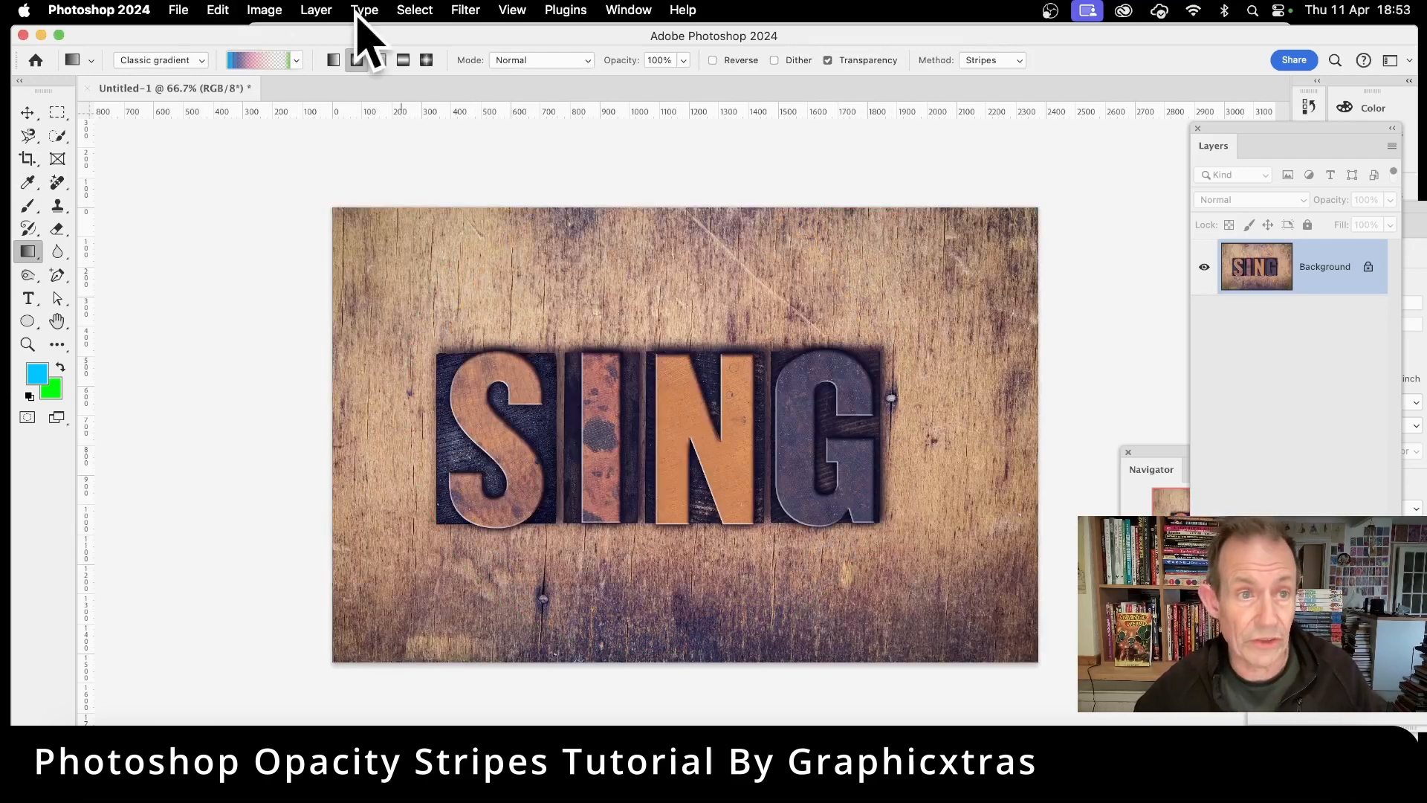
Step: Move the 0% opacity stop to location 79 and confirm the gradient editor
{"action": "left_click", "coordinate": [278, 60]}
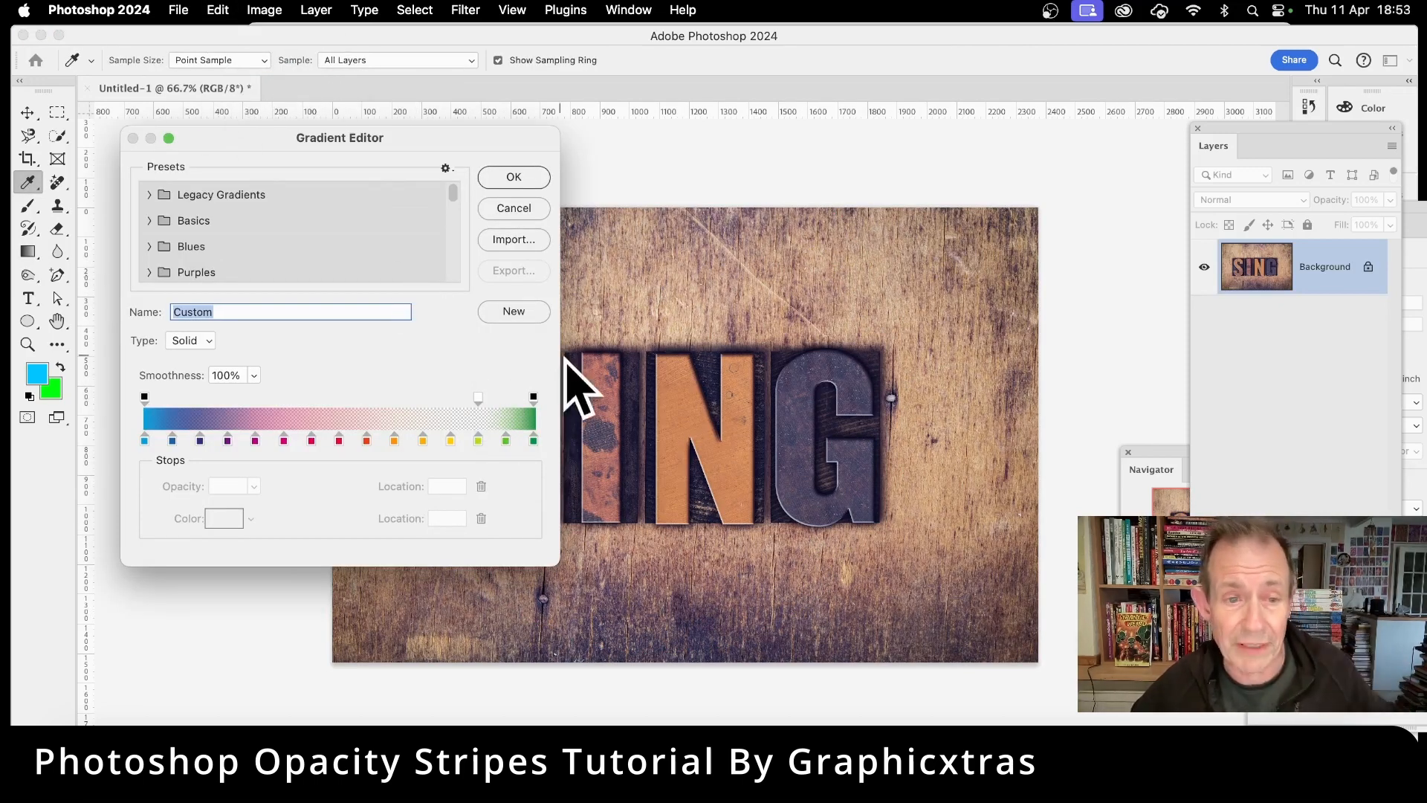
{"action": "left_click_drag", "start_coordinate": [478, 398], "coordinate": [454, 401]}
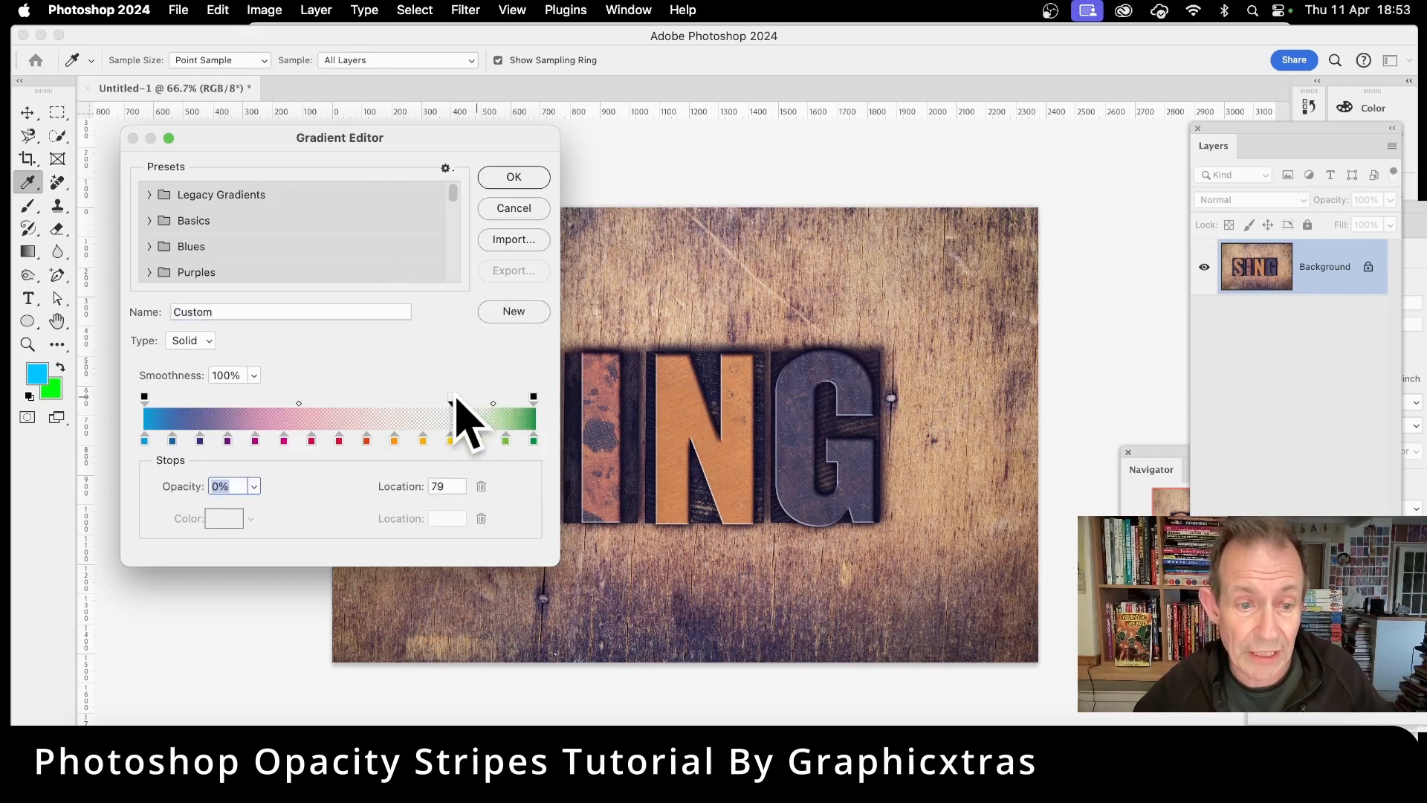
{"action": "left_click", "coordinate": [523, 177]}
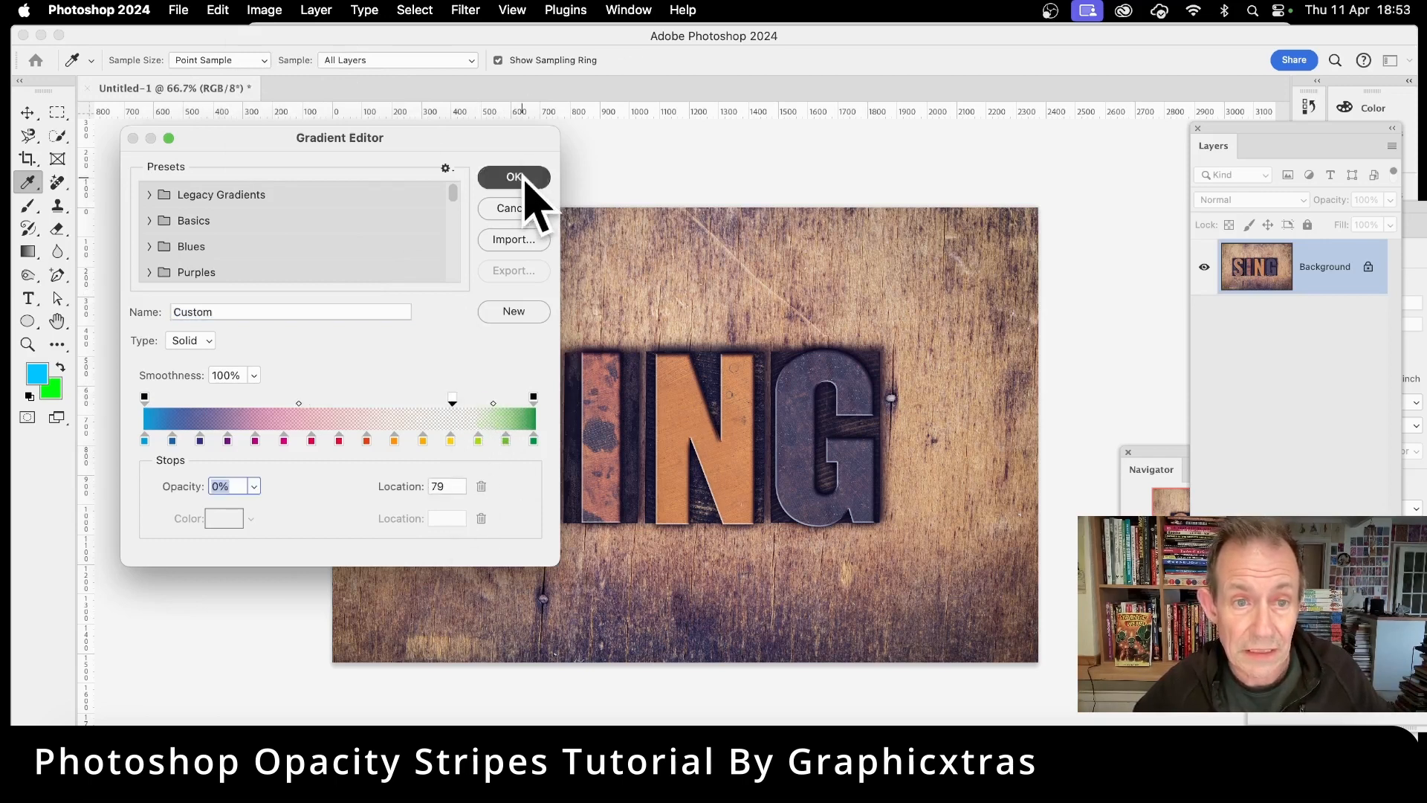
Step: Try another radial gradient over the text and undo it
{"action": "left_click_drag", "start_coordinate": [662, 446], "coordinate": [927, 533]}
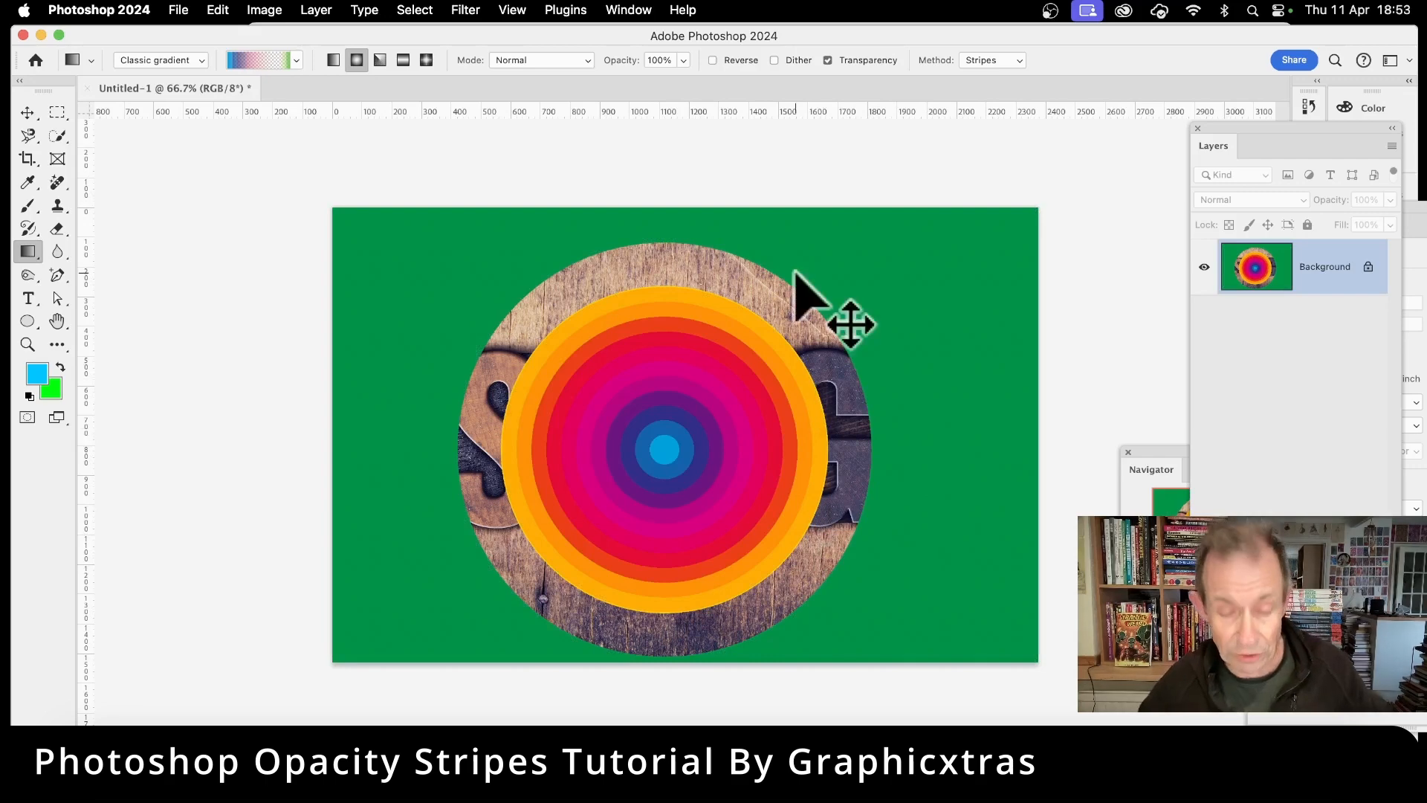
{"action": "key", "text": "super+z"}
Step: Move the 0% opacity stop to location 8 near the gradient's start and confirm the editor
{"action": "left_click", "coordinate": [261, 60]}
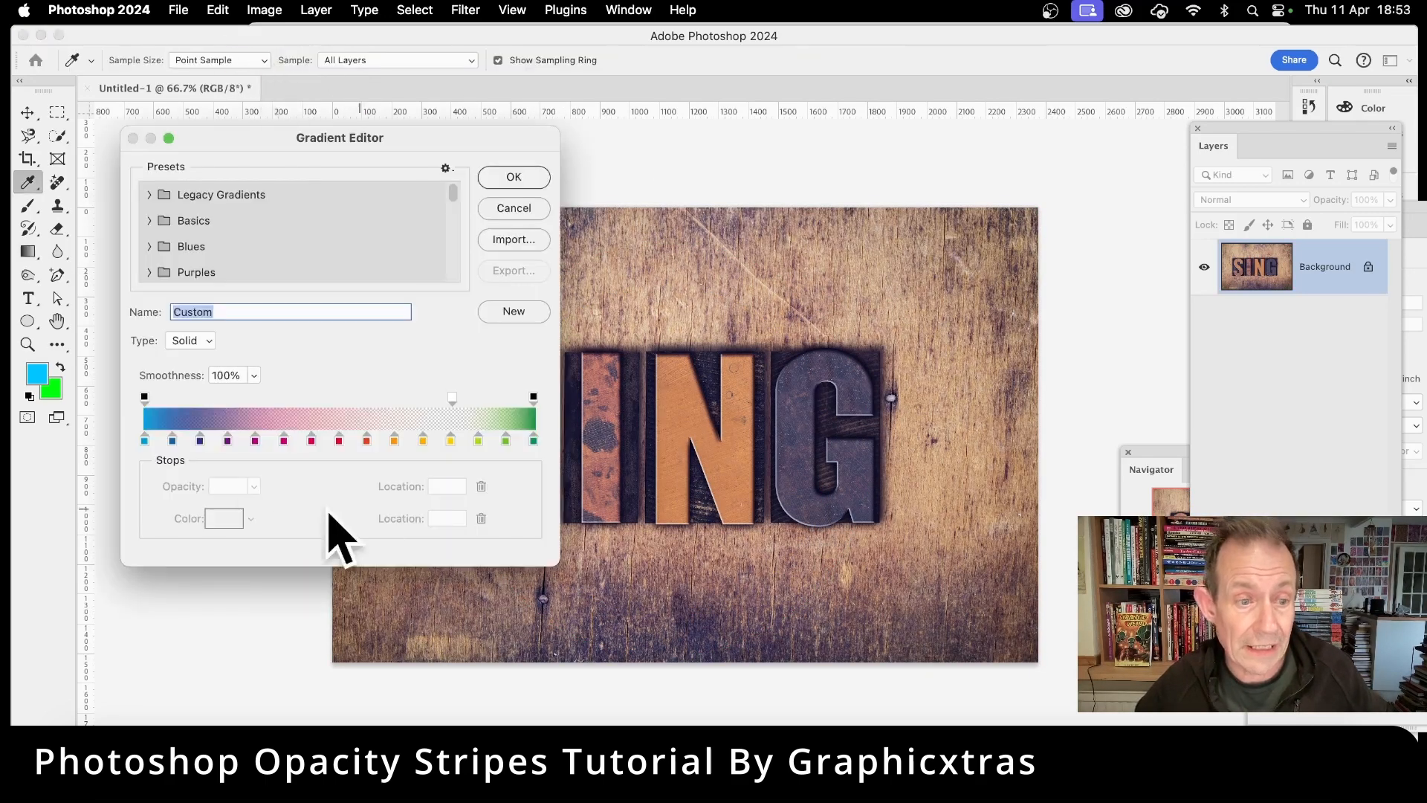
{"action": "left_click_drag", "start_coordinate": [447, 396], "coordinate": [297, 399]}
{"action": "left_click_drag", "start_coordinate": [237, 402], "coordinate": [182, 402]}
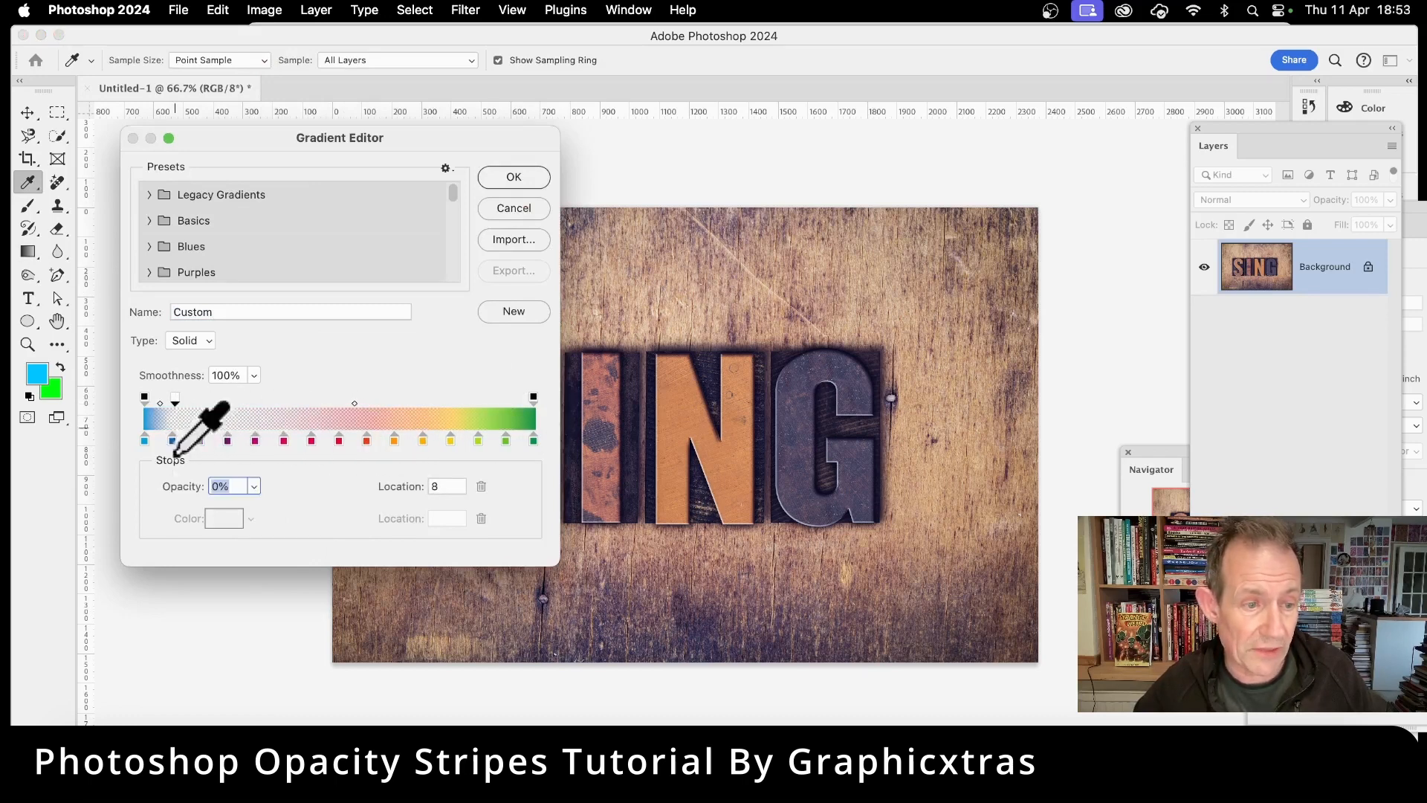
{"action": "left_click", "coordinate": [524, 177]}
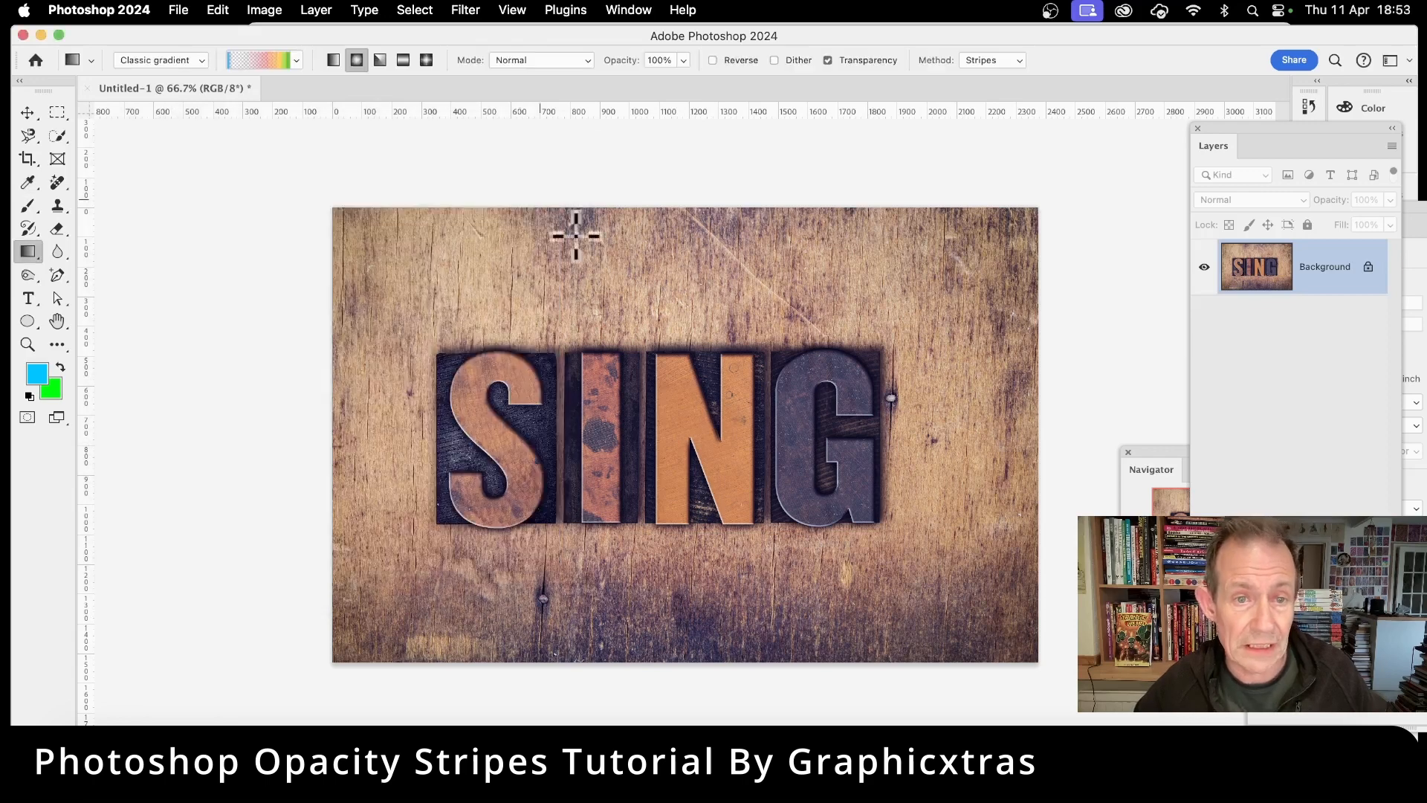
Step: Draw a radial stripes gradient from the centre of the SING text outward
{"action": "left_click_drag", "start_coordinate": [697, 396], "coordinate": [860, 462]}
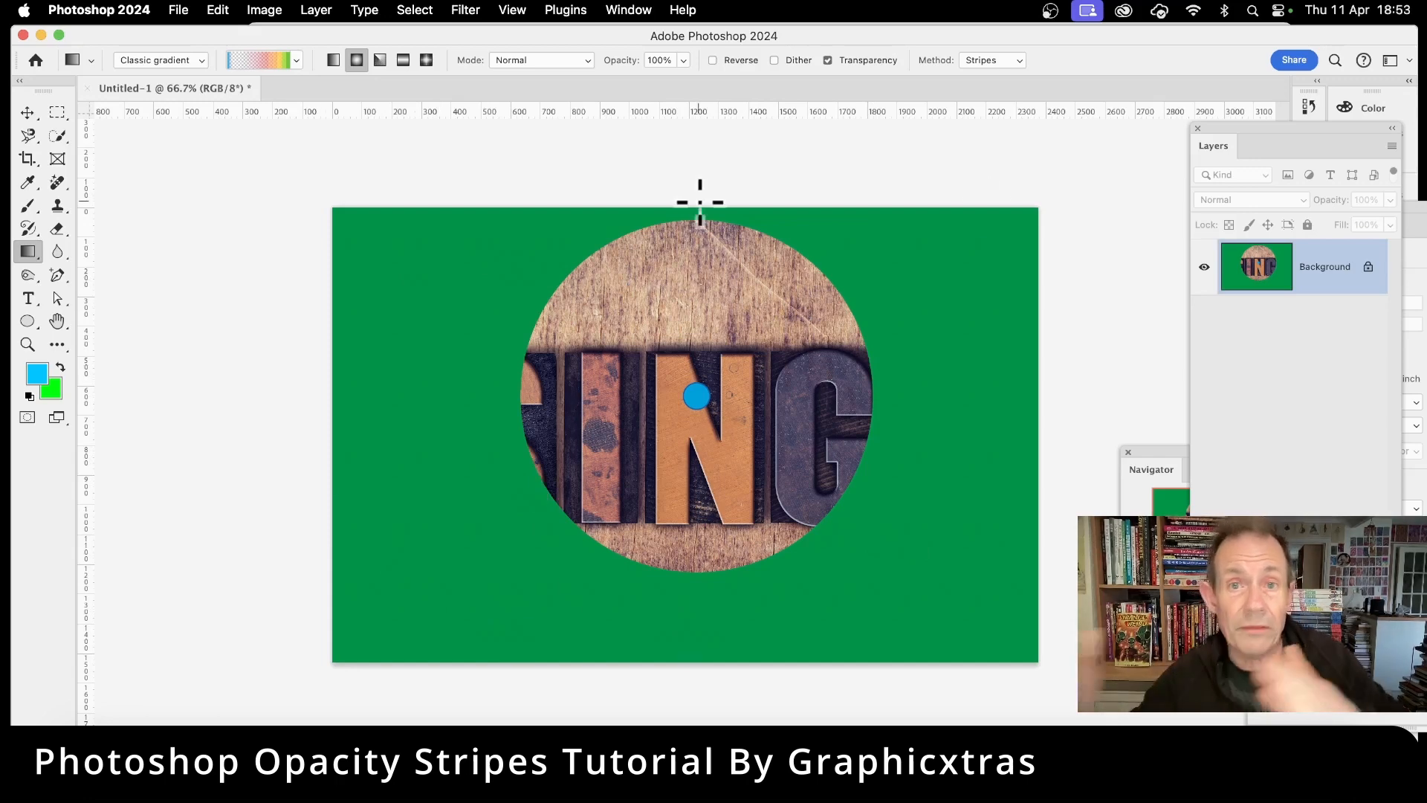
Step: Undo the last gradient and, in the gradient editor, move the 0% opacity stop to location 14
{"action": "key", "text": "super+z"}
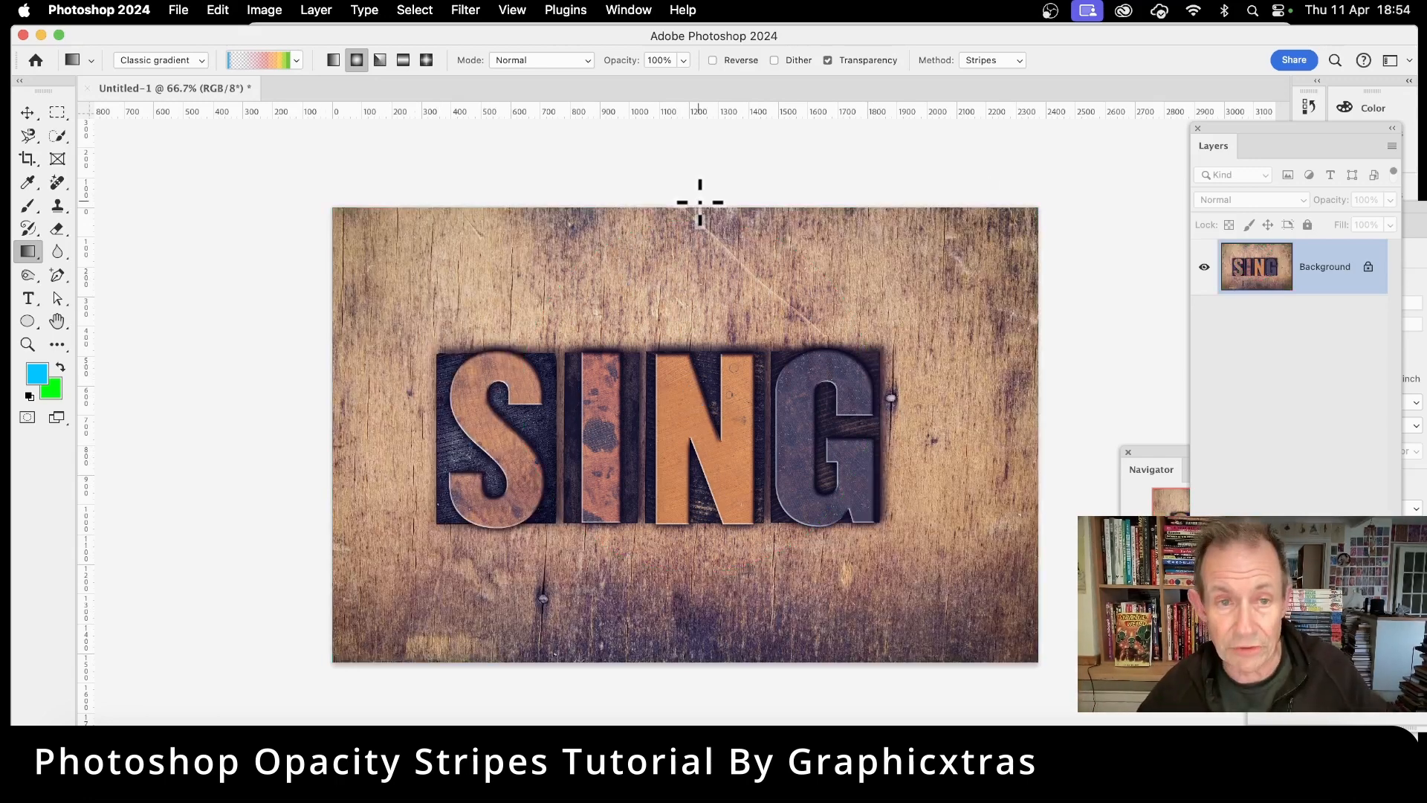
{"action": "left_click", "coordinate": [272, 61]}
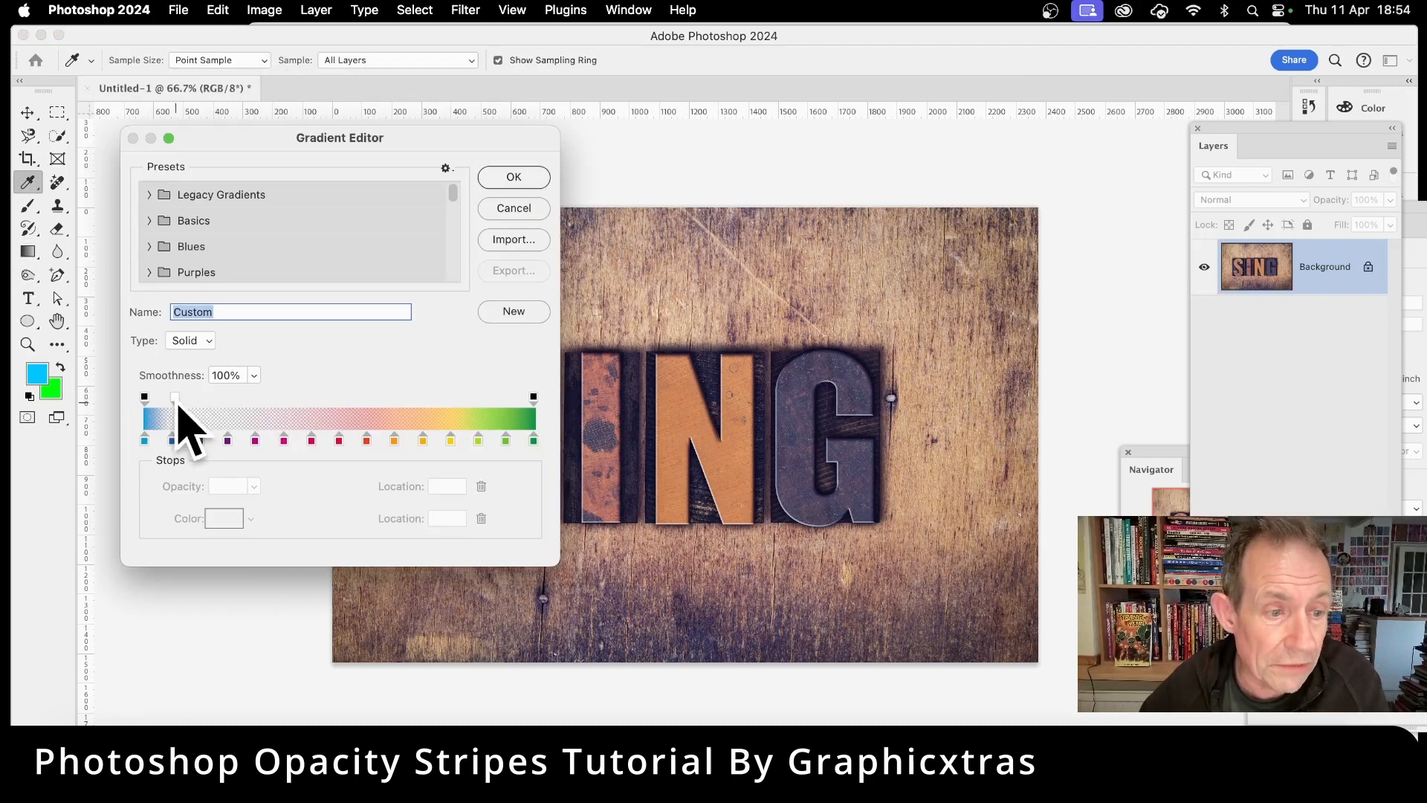
{"action": "mouse_move", "coordinate": [176, 399]}
{"action": "left_mouse_down"}
{"action": "mouse_move", "coordinate": [335, 405]}
{"action": "mouse_move", "coordinate": [200, 406]}
{"action": "left_mouse_up"}
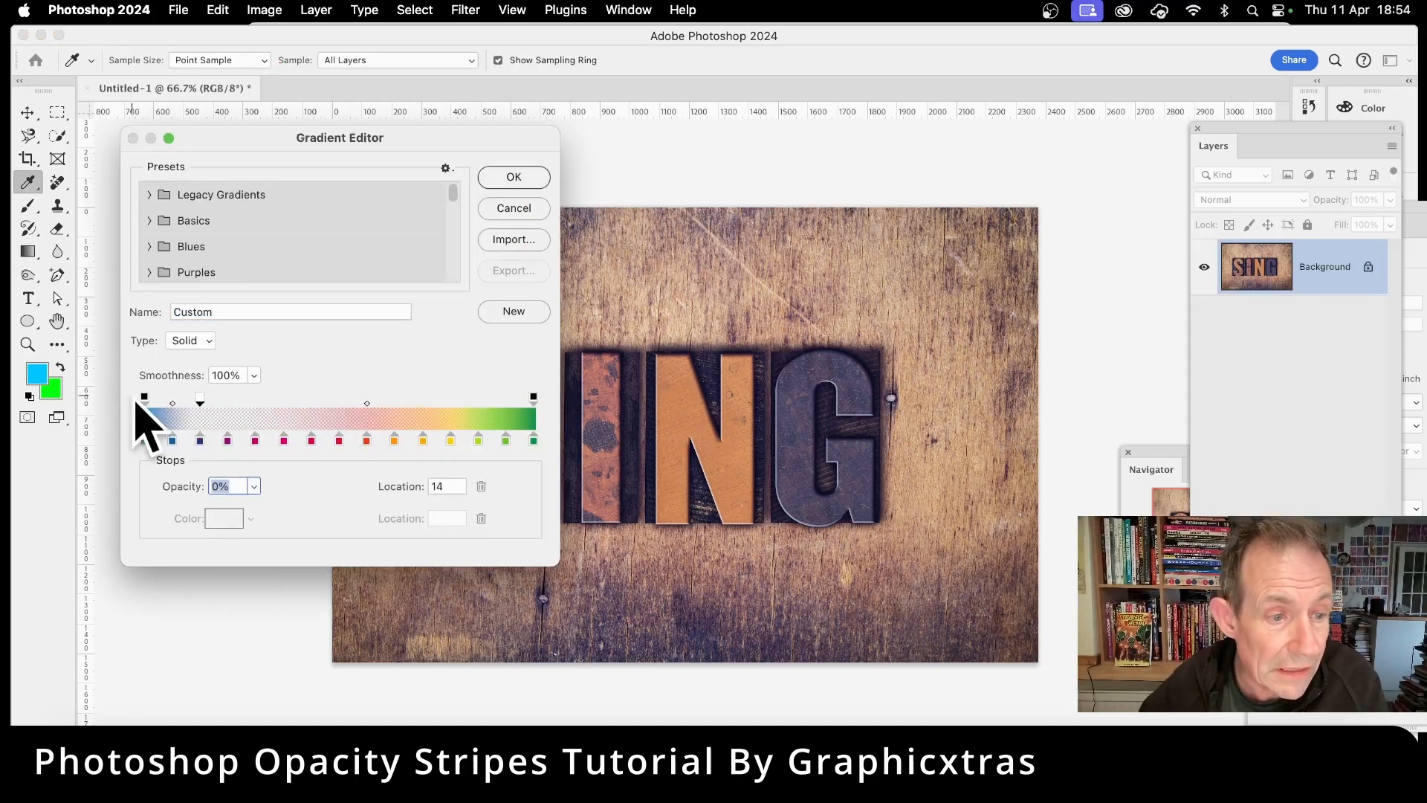
{"action": "left_click", "coordinate": [143, 399]}
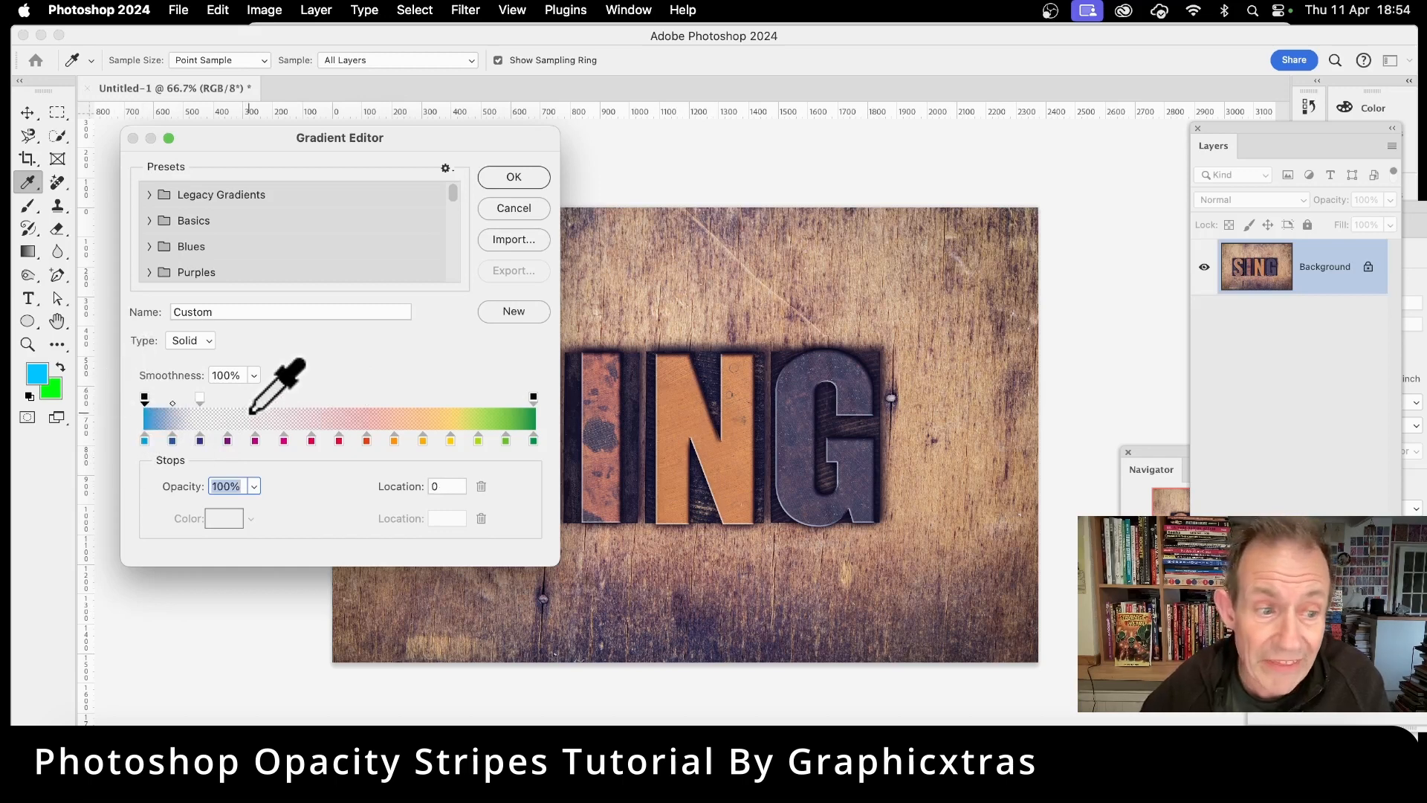
Step: Add 100% opacity stops along the gradient at about locations 29, 56, 71 and 85
{"action": "mouse_move", "coordinate": [260, 401]}
{"action": "left_mouse_down"}
{"action": "mouse_move", "coordinate": [376, 401]}
{"action": "mouse_move", "coordinate": [258, 402]}
{"action": "left_mouse_up"}
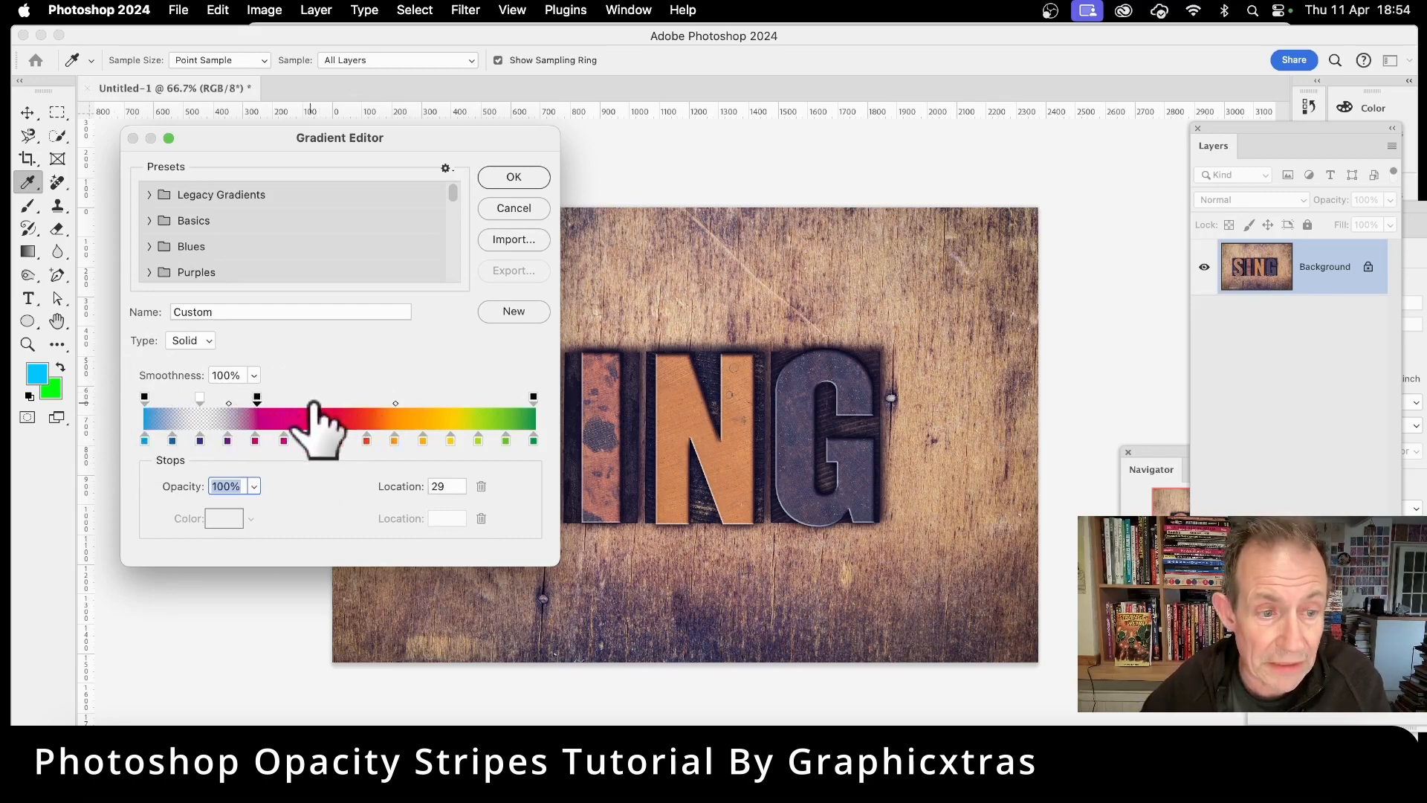
{"action": "left_click", "coordinate": [309, 402]}
{"action": "left_click", "coordinate": [364, 402]}
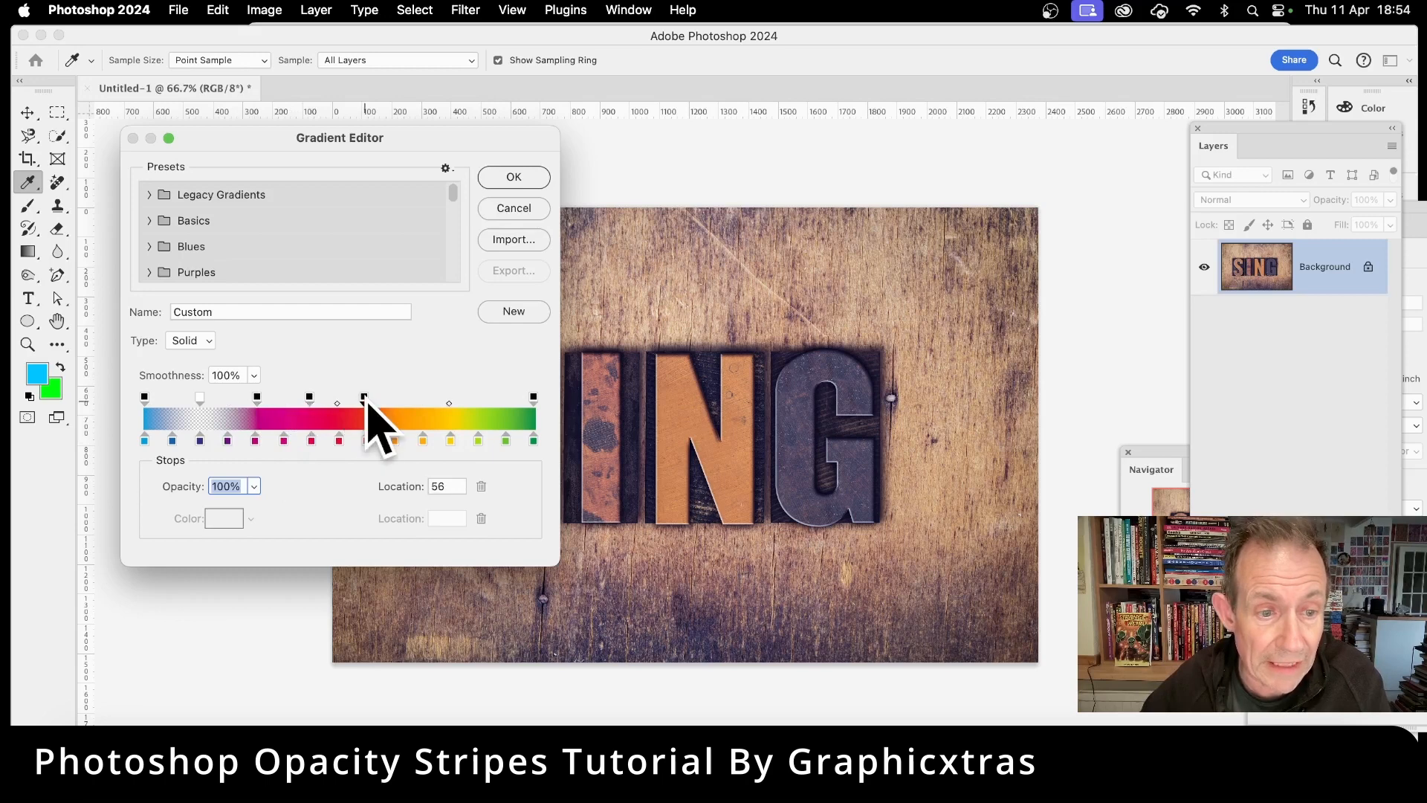
{"action": "left_click", "coordinate": [418, 401]}
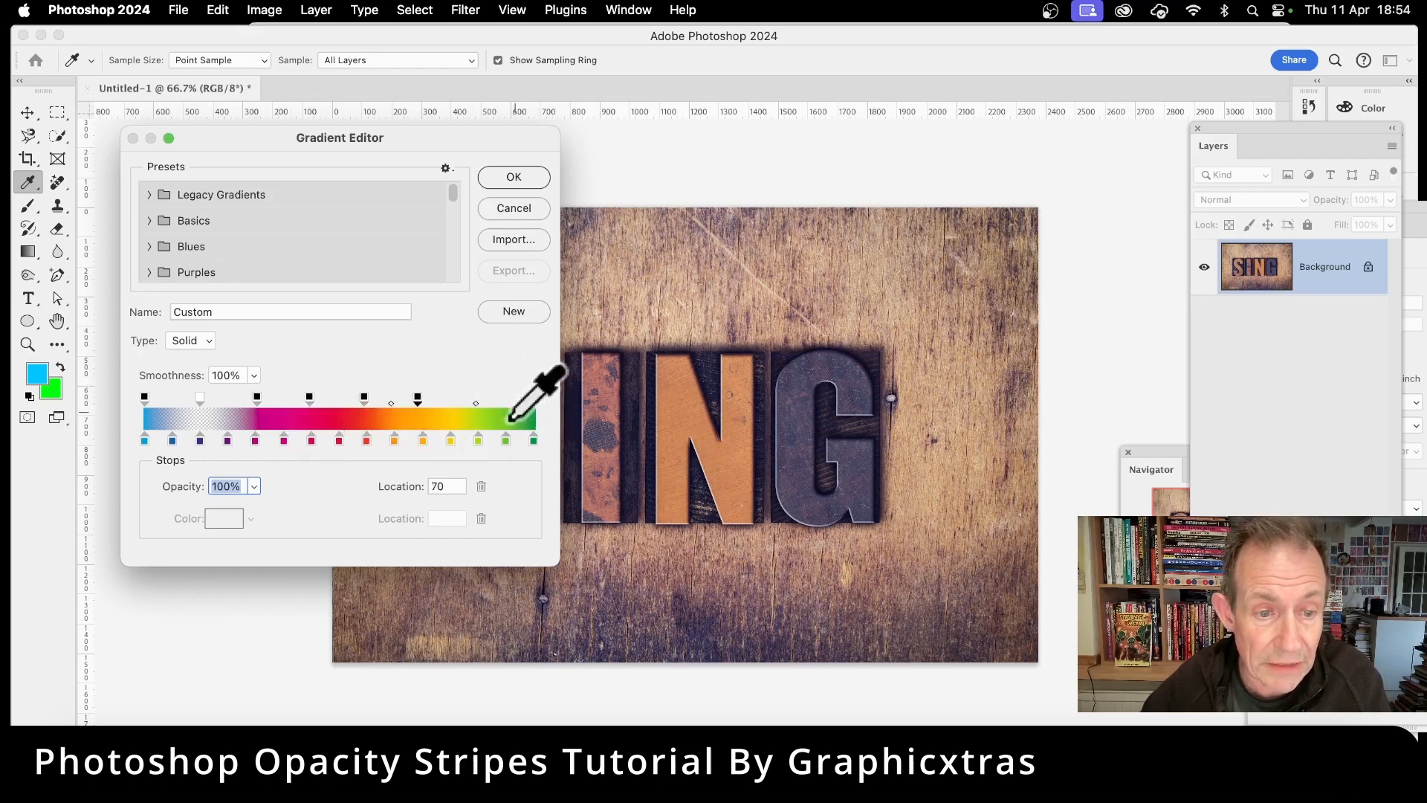
{"action": "left_click_drag", "start_coordinate": [418, 402], "coordinate": [421, 401]}
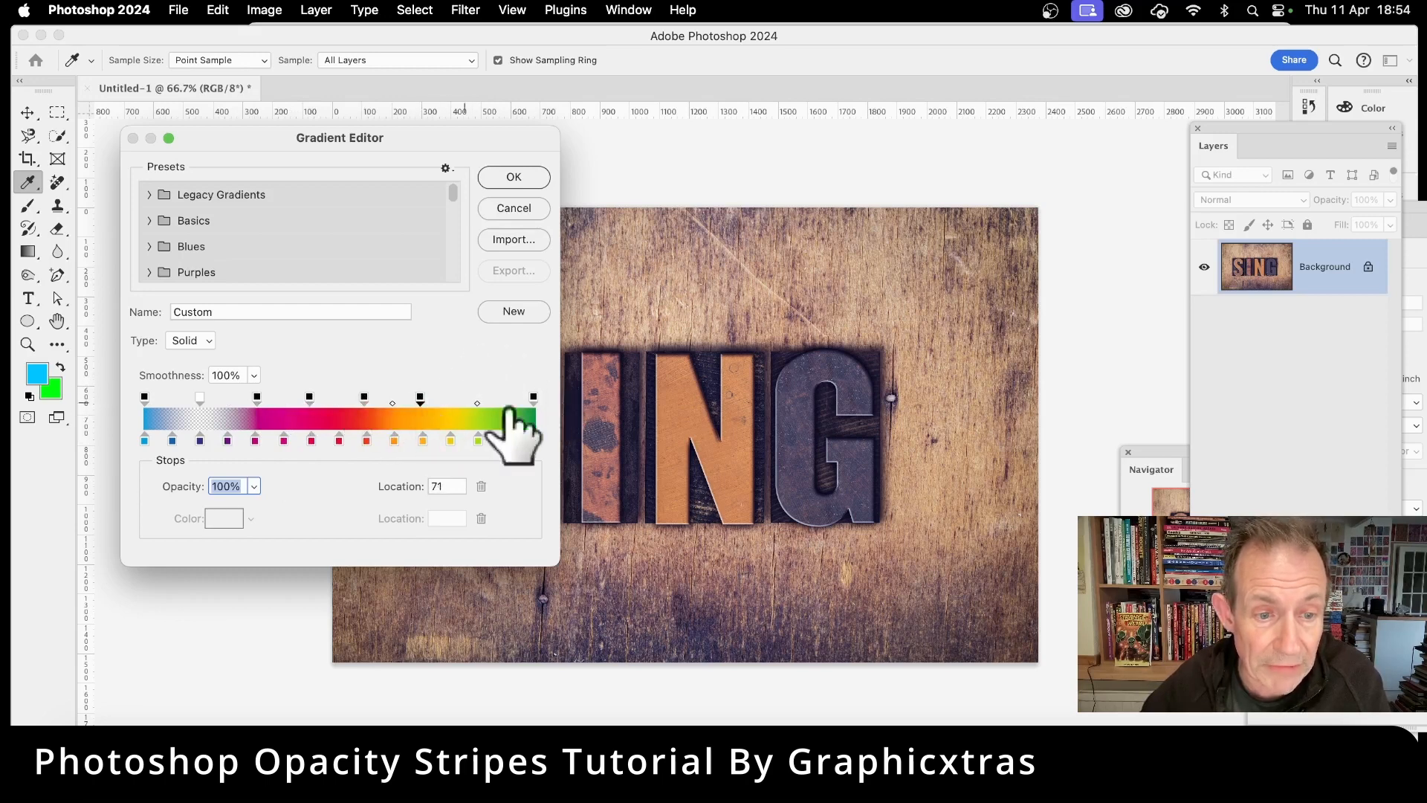
{"action": "left_click", "coordinate": [478, 403]}
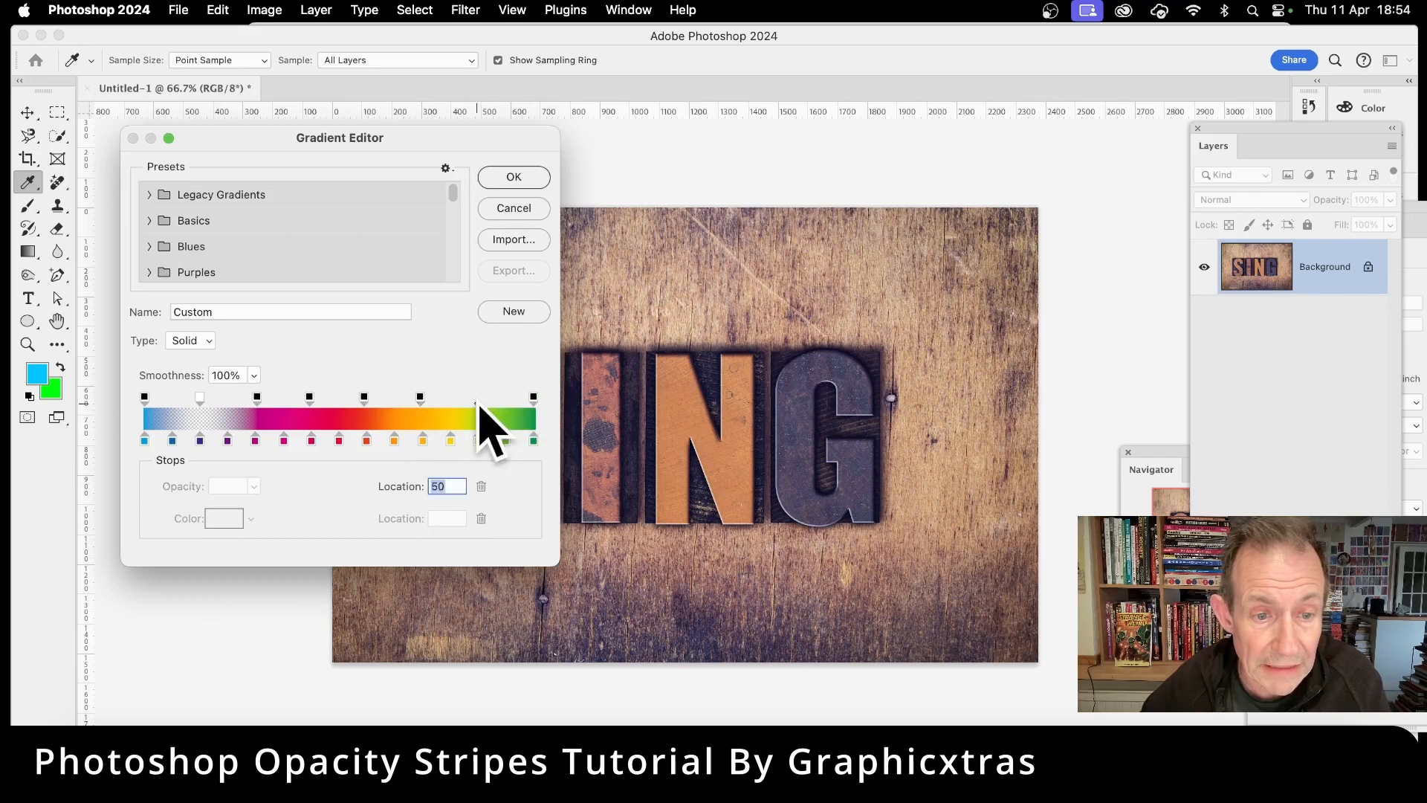
{"action": "left_click", "coordinate": [422, 399]}
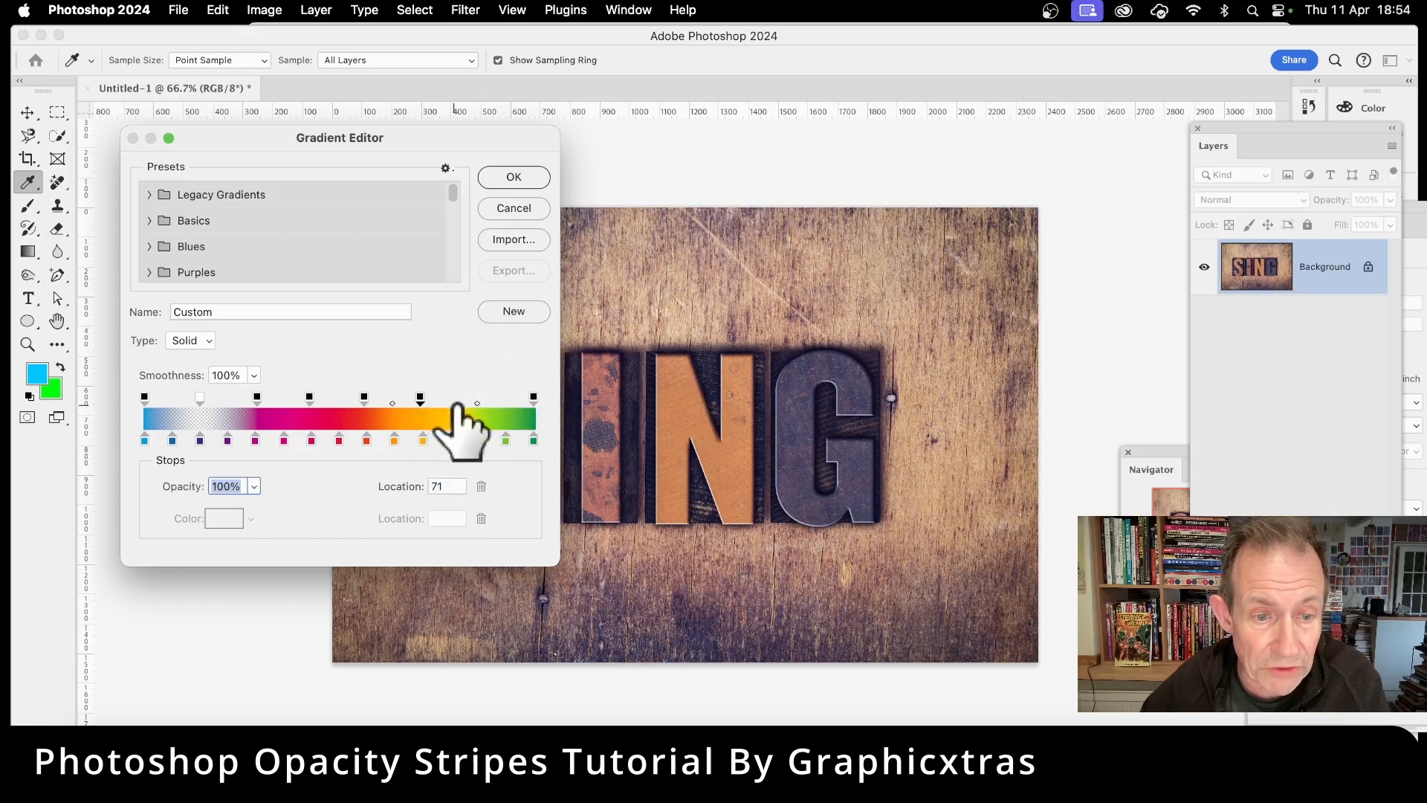
{"action": "left_click_drag", "start_coordinate": [461, 399], "coordinate": [474, 399]}
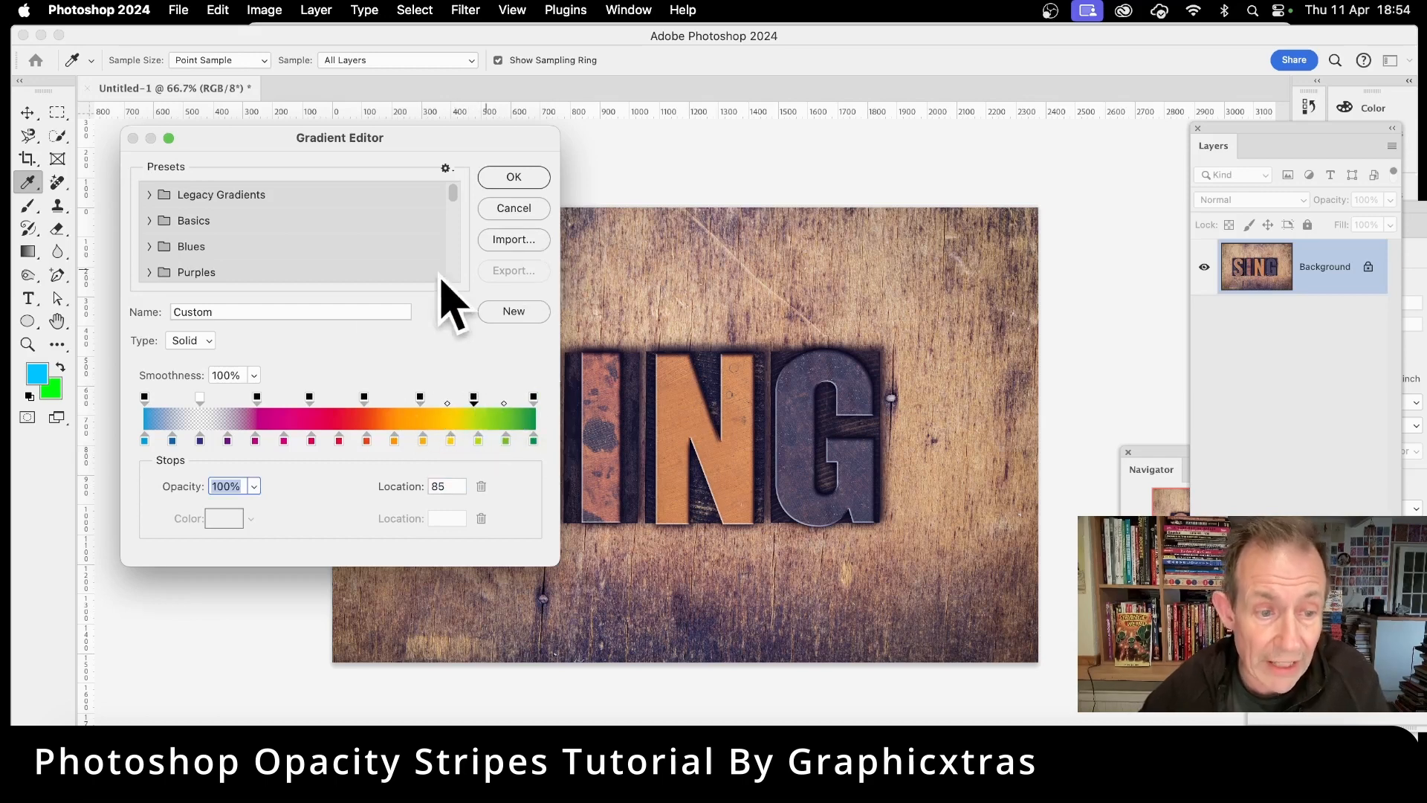
Step: Add 0% opacity stops between them at about locations 49, 76 and 90, and confirm the gradient editor
{"action": "left_click_drag", "start_coordinate": [201, 398], "coordinate": [283, 399]}
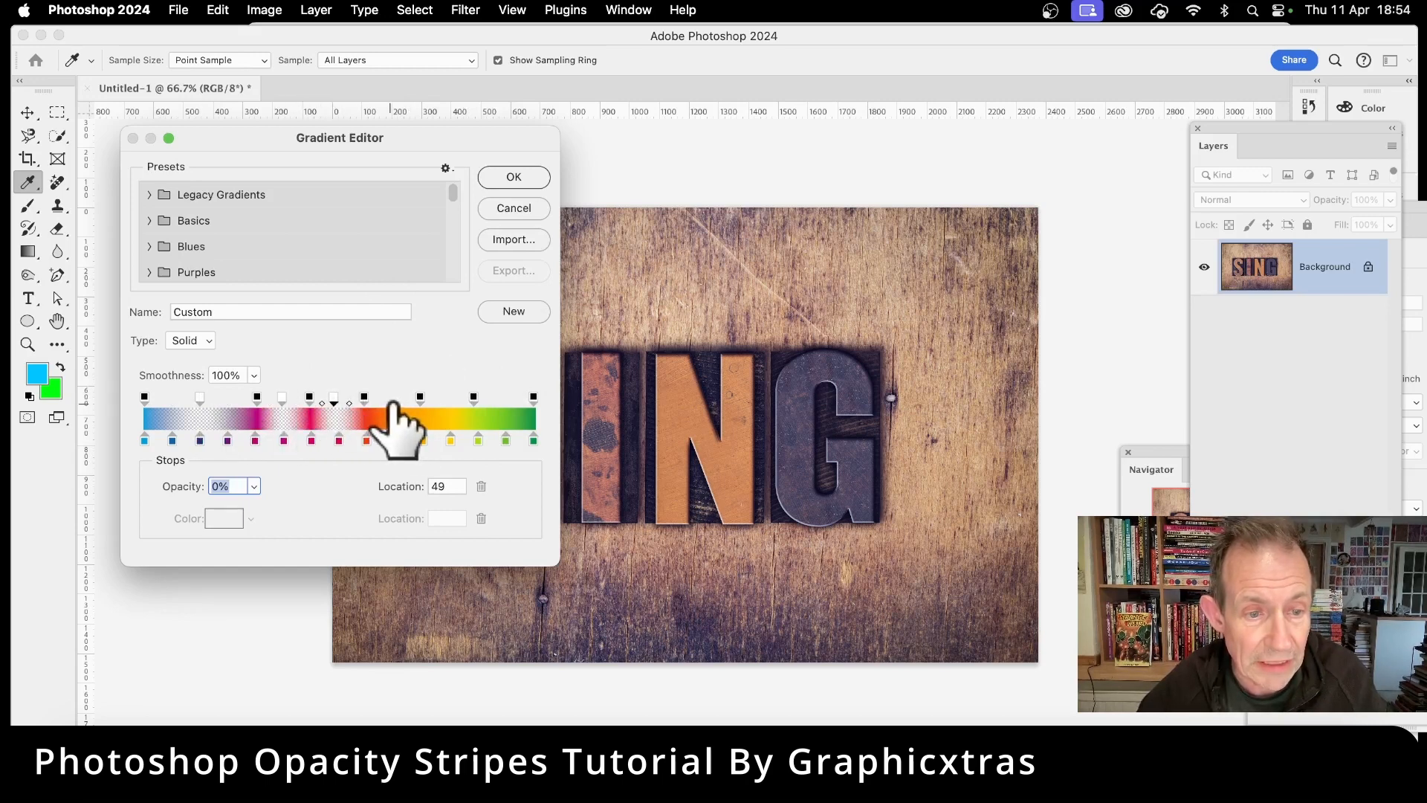
{"action": "left_click", "coordinate": [387, 400]}
{"action": "left_click", "coordinate": [442, 399]}
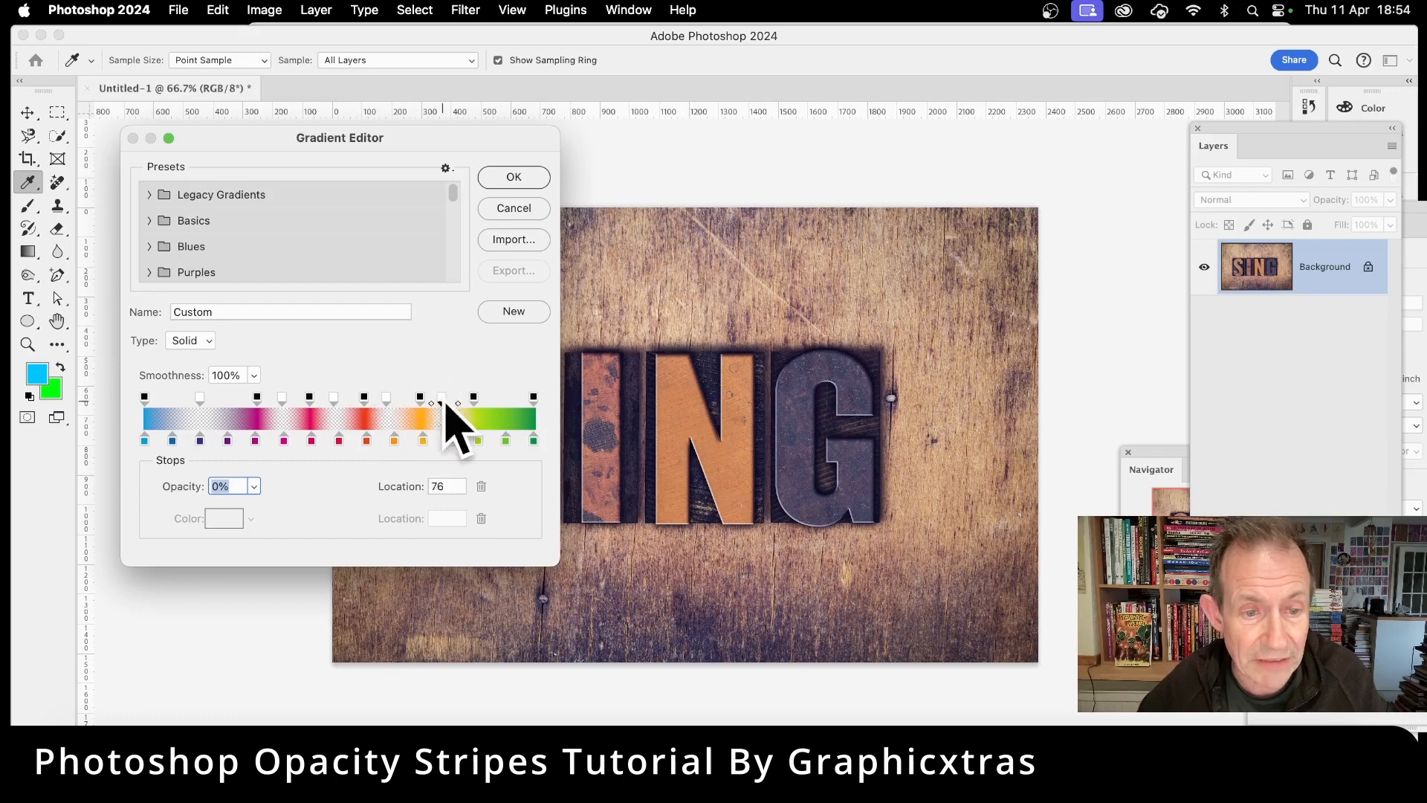
{"action": "left_click", "coordinate": [496, 399]}
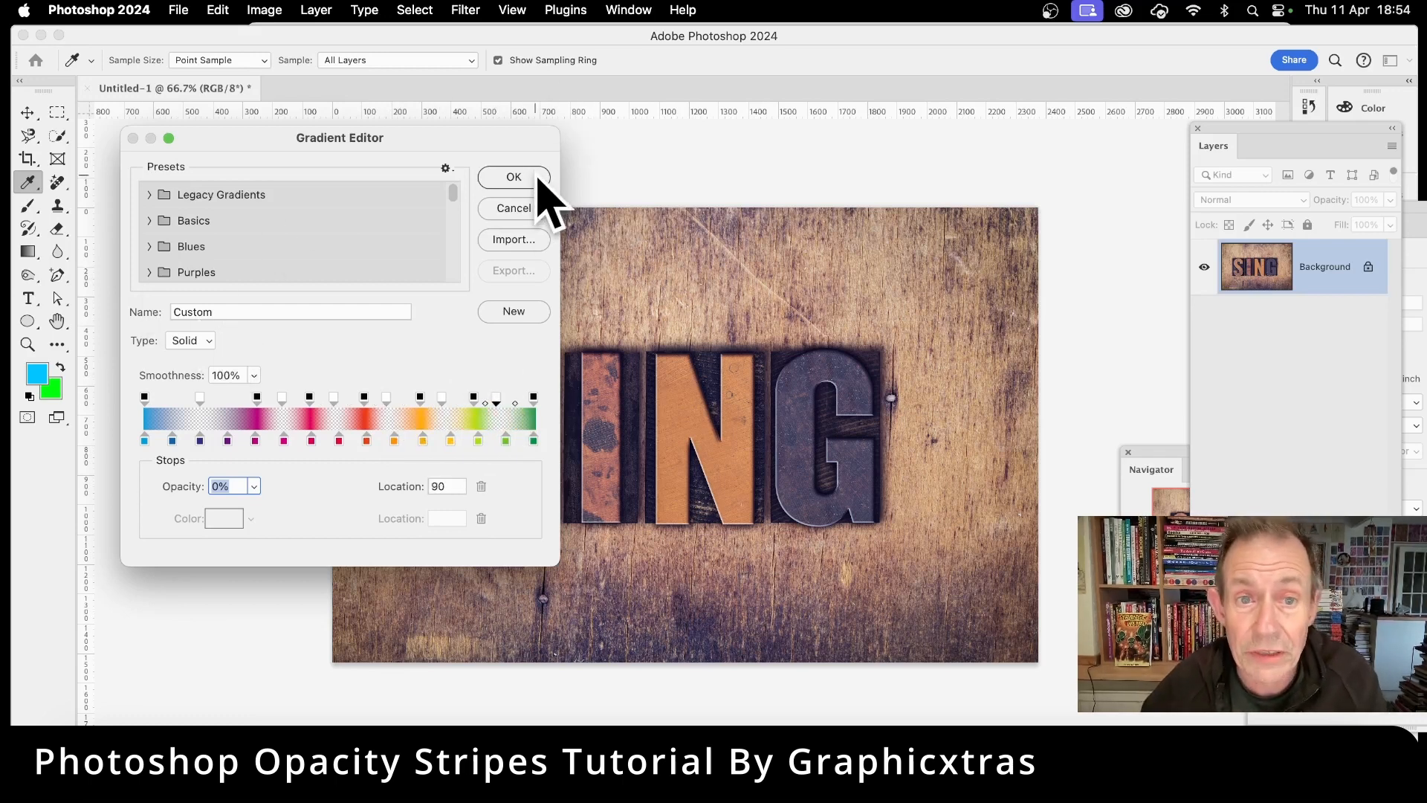
{"action": "left_click", "coordinate": [541, 180]}
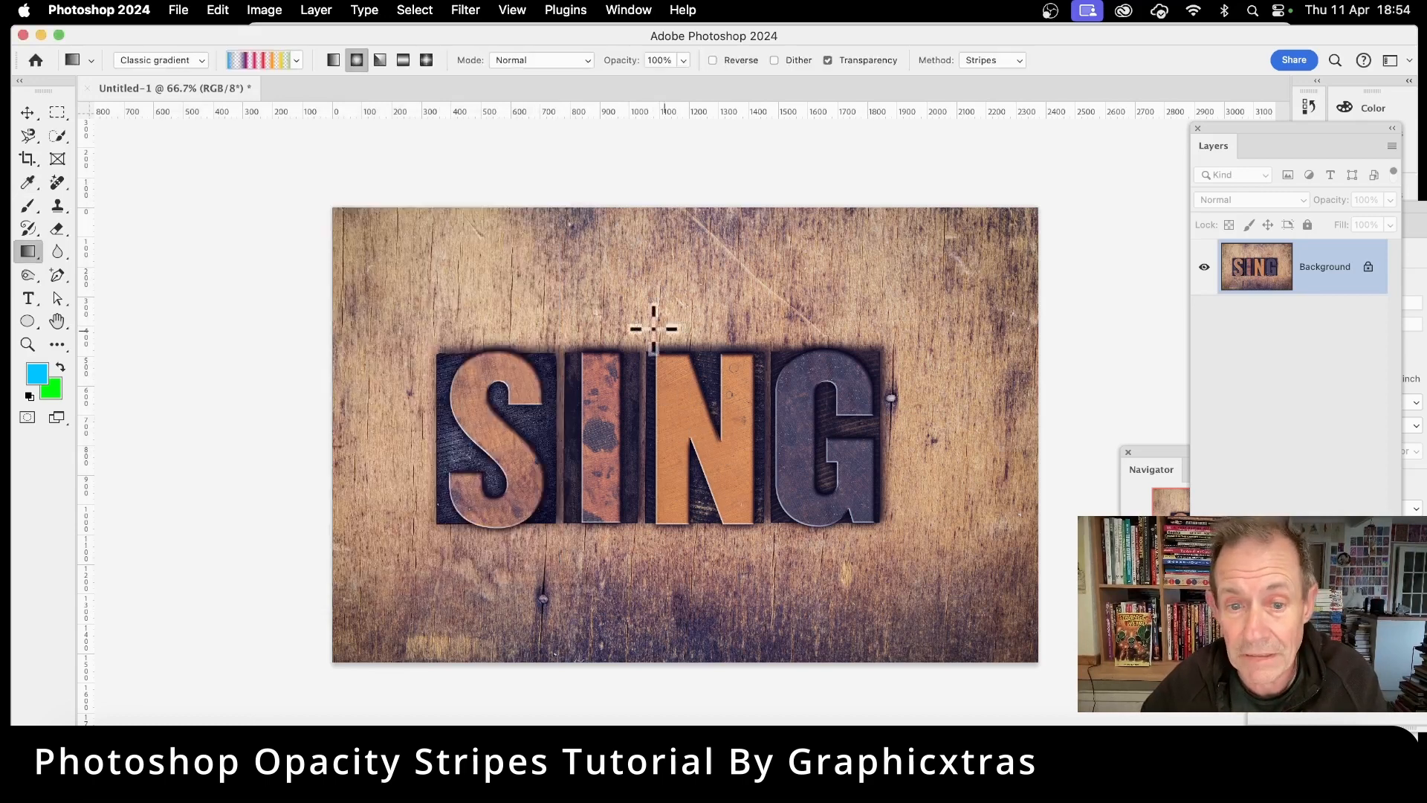
Step: Try a radial stripes gradient over the text and undo it
{"action": "left_click_drag", "start_coordinate": [664, 401], "coordinate": [838, 526]}
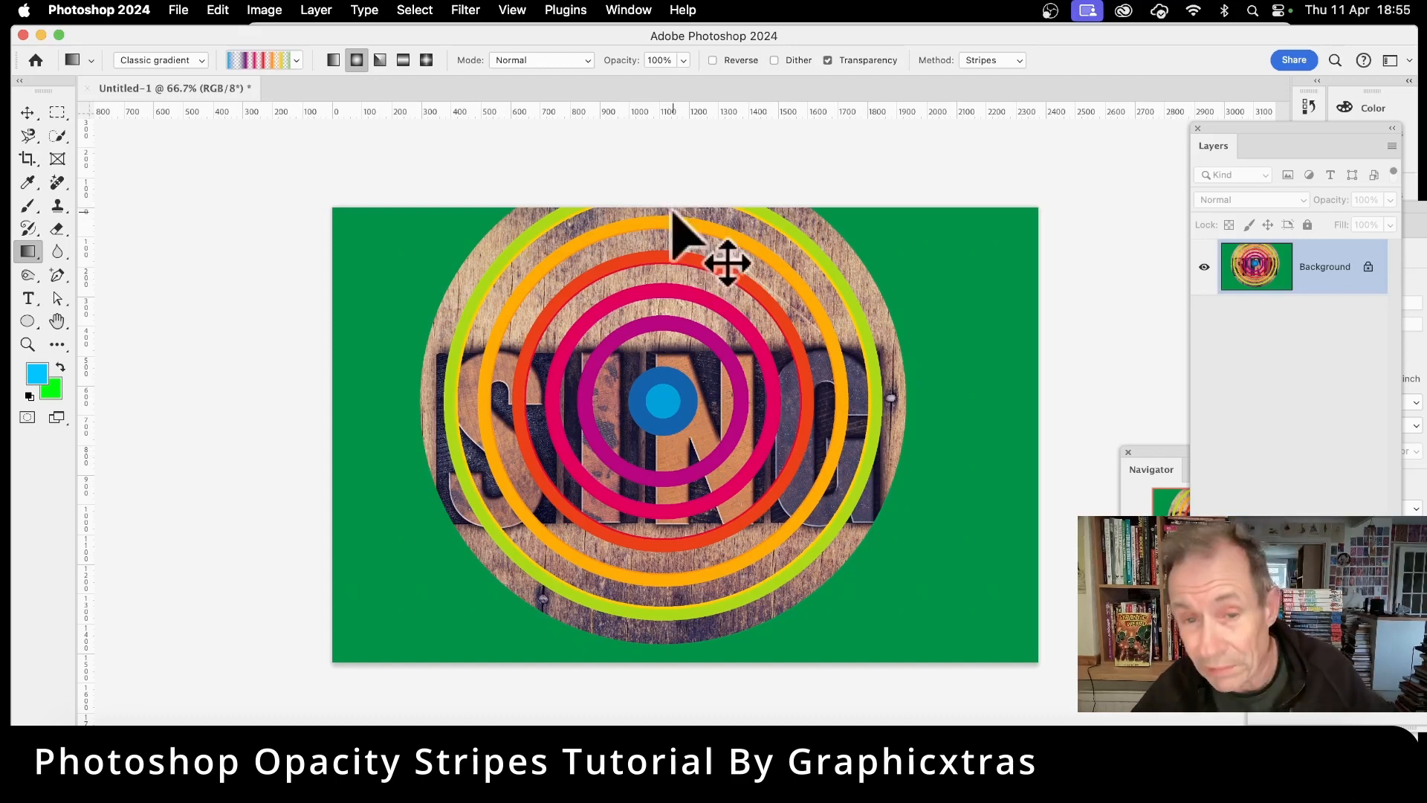
{"action": "key", "text": "super+z"}
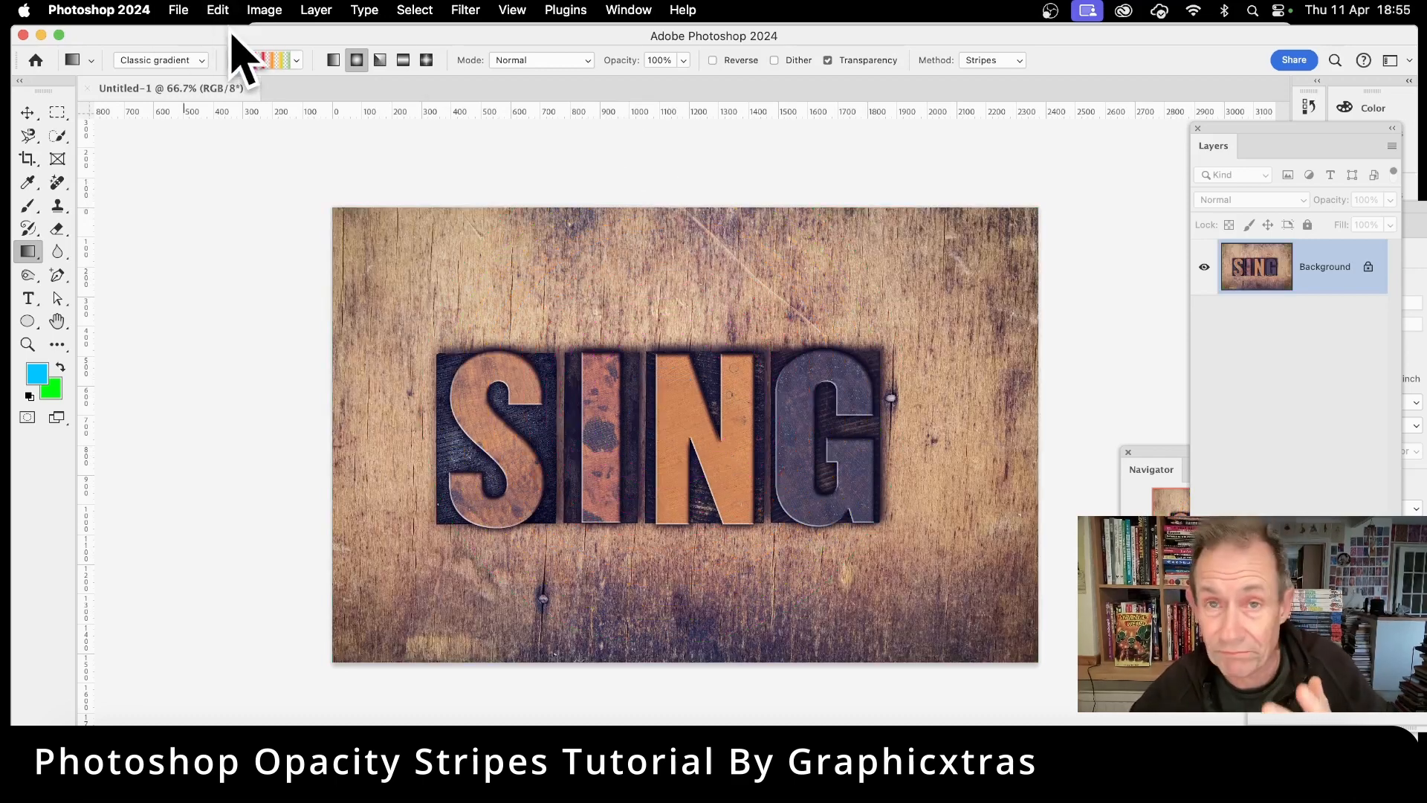
Step: Add a new empty layer and draw a radial stripes gradient on it from the centre of the text outward
{"action": "left_click", "coordinate": [315, 8]}
{"action": "mouse_move", "coordinate": [322, 33]}
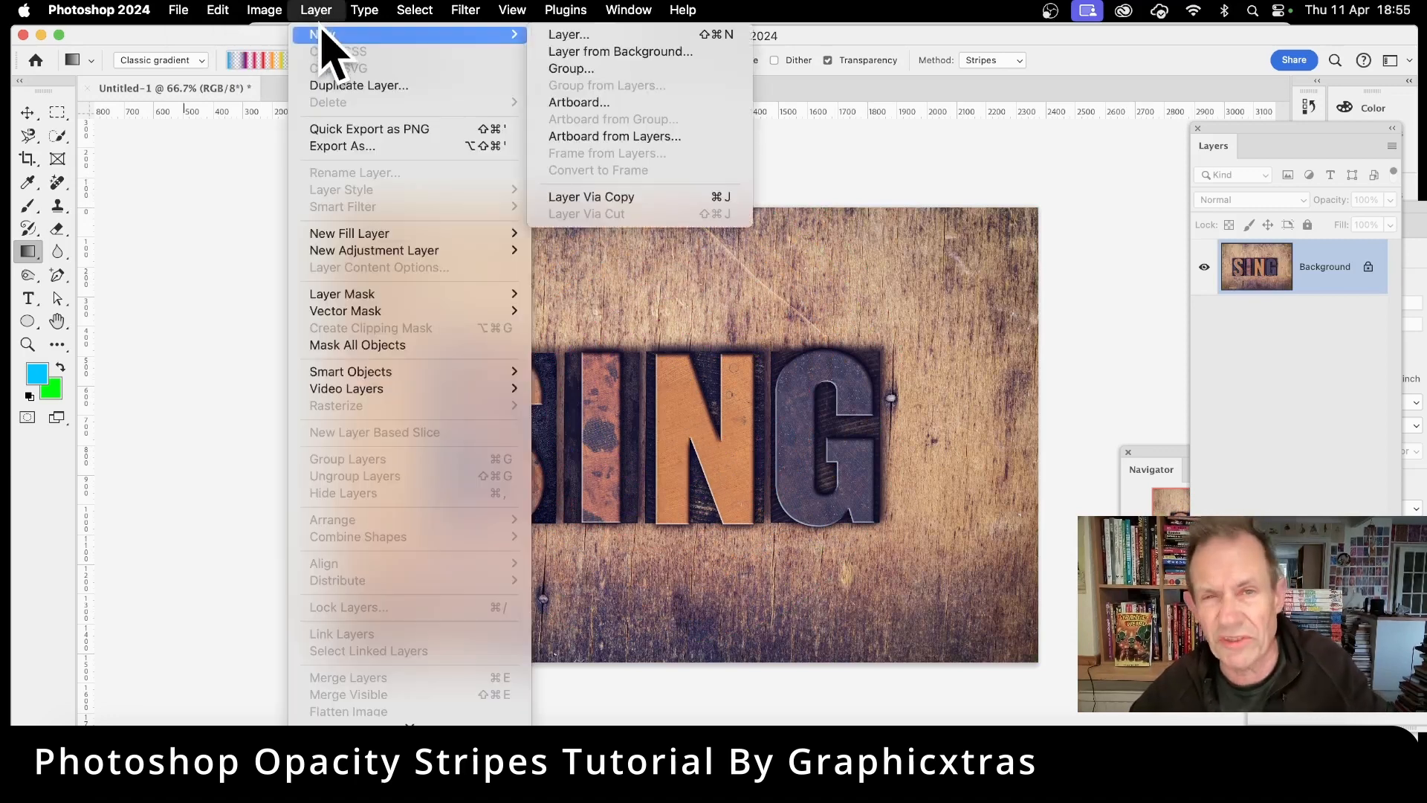
{"action": "left_click", "coordinate": [564, 36]}
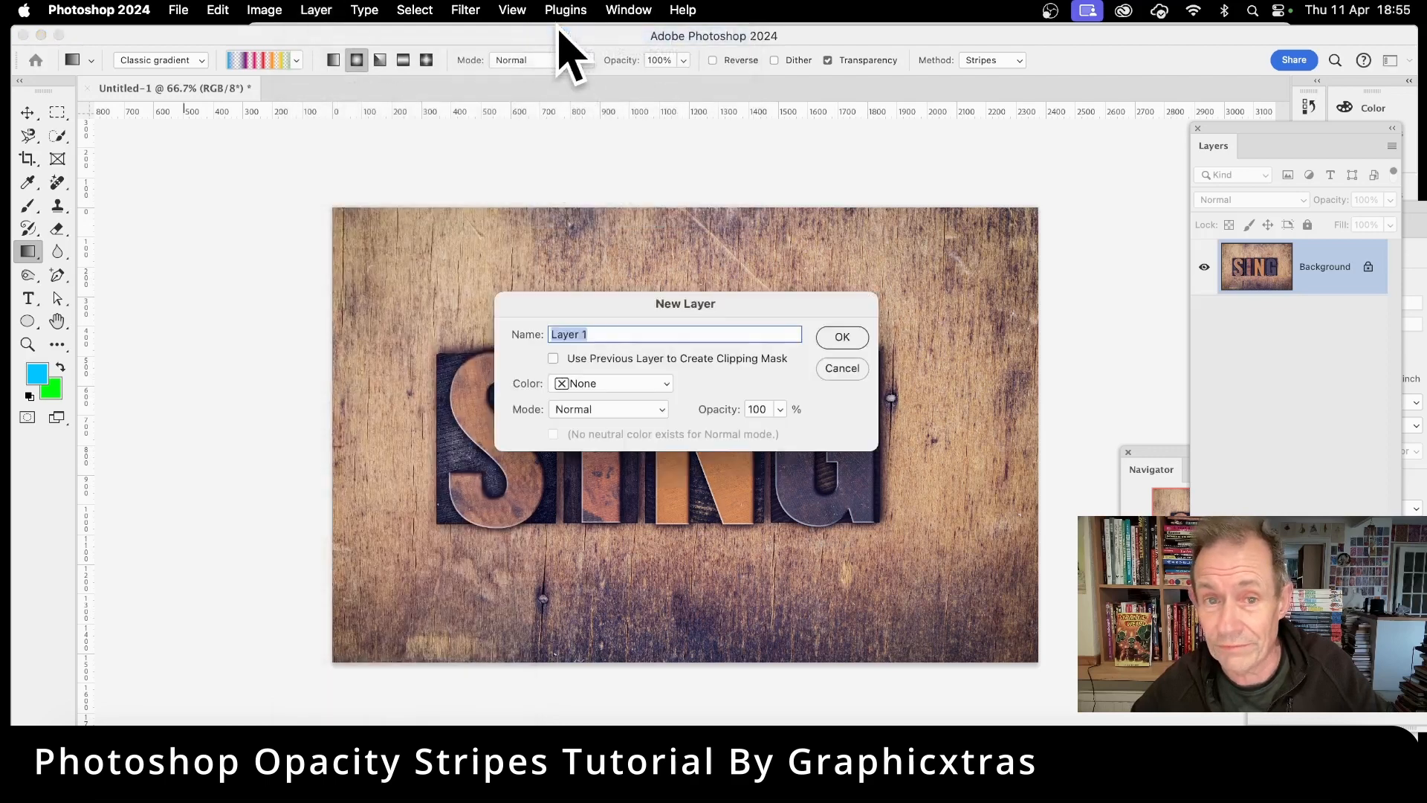
{"action": "left_click", "coordinate": [852, 336]}
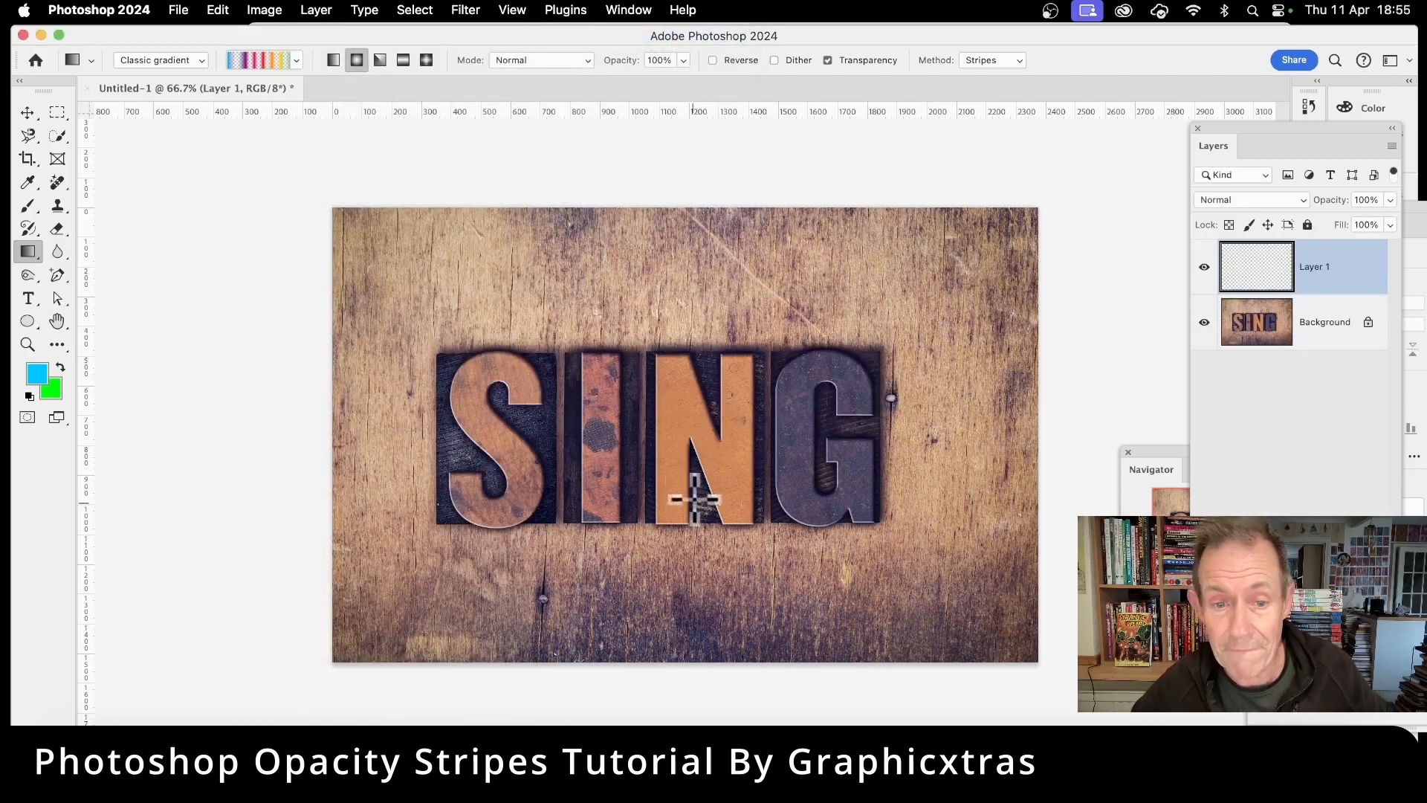
{"action": "left_click_drag", "start_coordinate": [671, 436], "coordinate": [873, 528]}
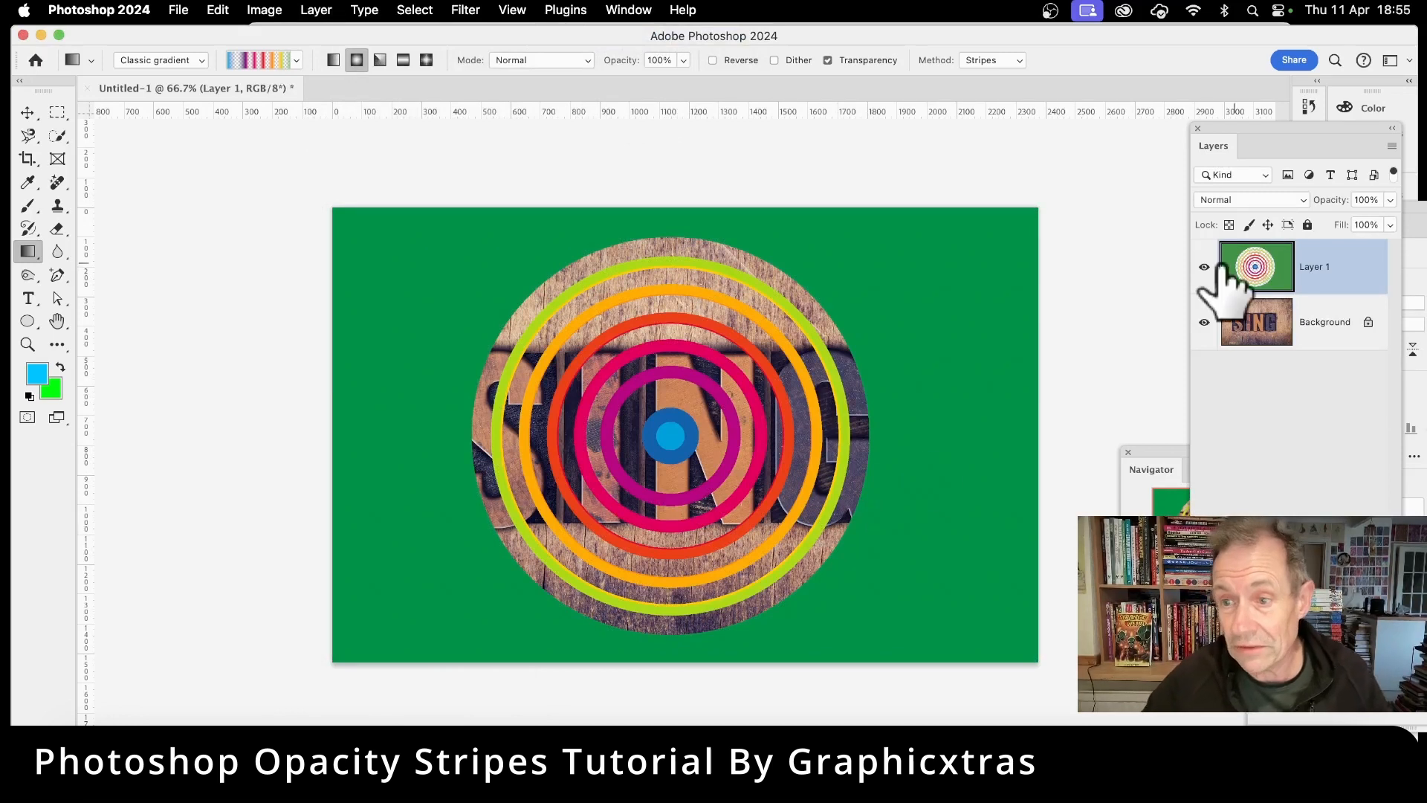
Step: Apply a Drop Shadow layer style to the stripes layer
{"action": "left_click_drag", "start_coordinate": [1249, 152], "coordinate": [1041, 158]}
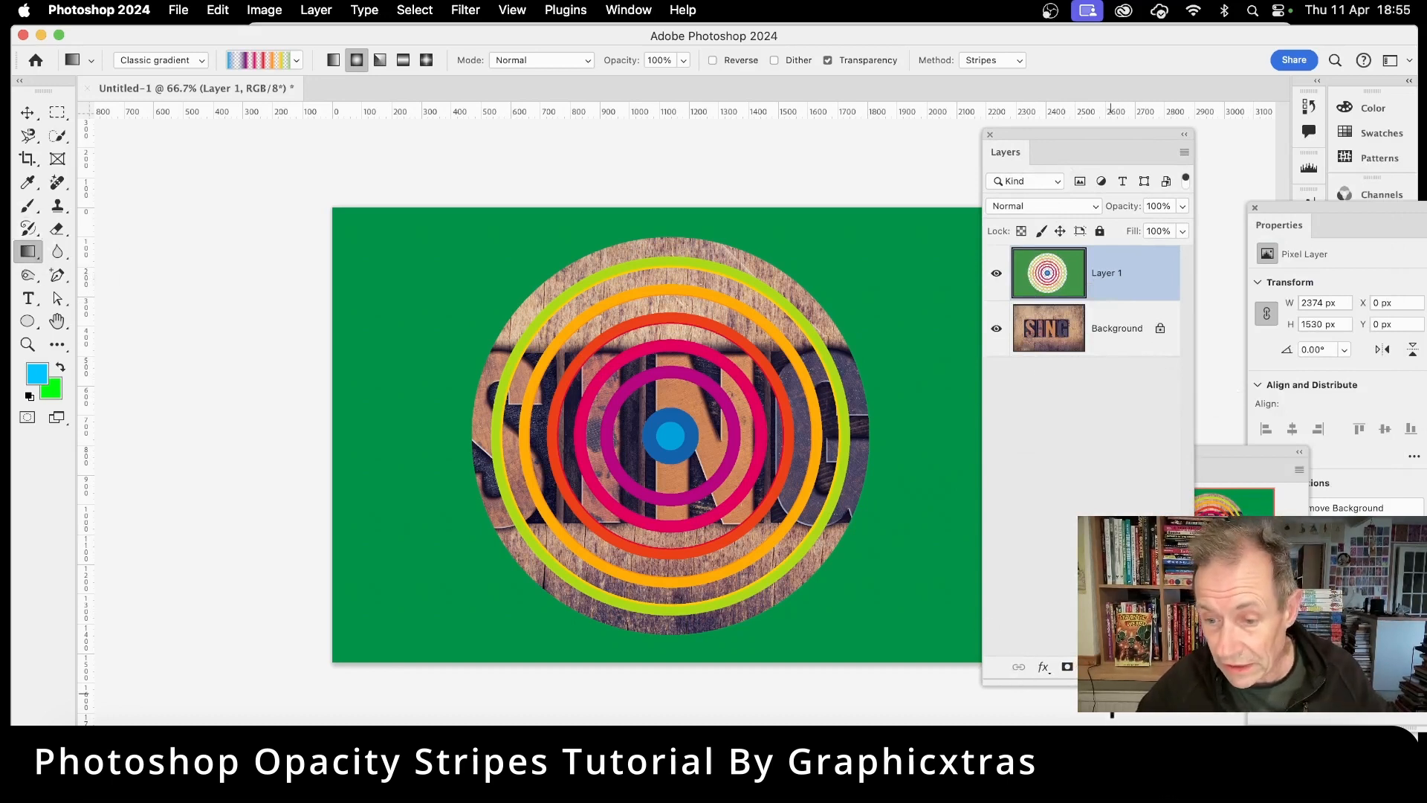
{"action": "left_click_drag", "start_coordinate": [1070, 682], "coordinate": [1072, 408]}
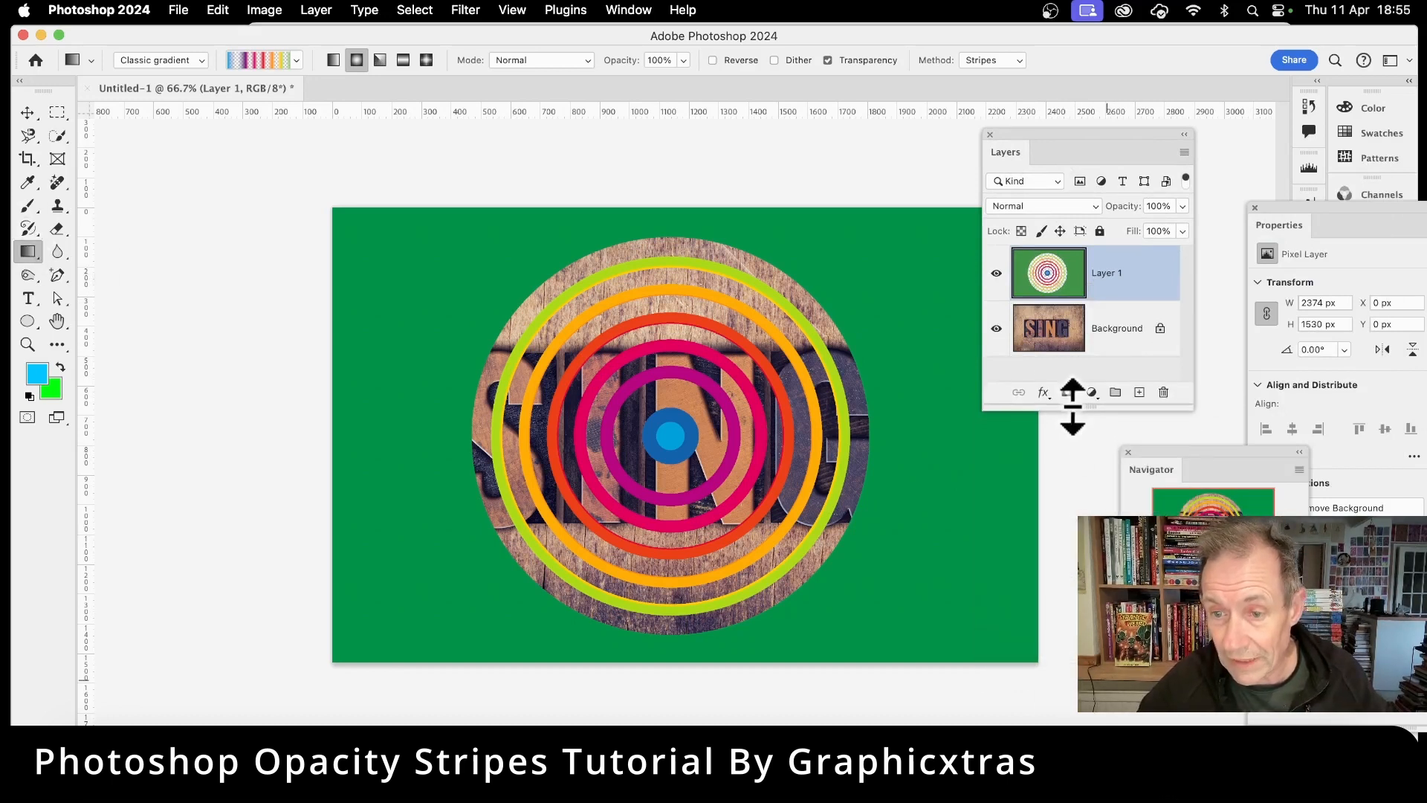
{"action": "left_click", "coordinate": [1045, 393]}
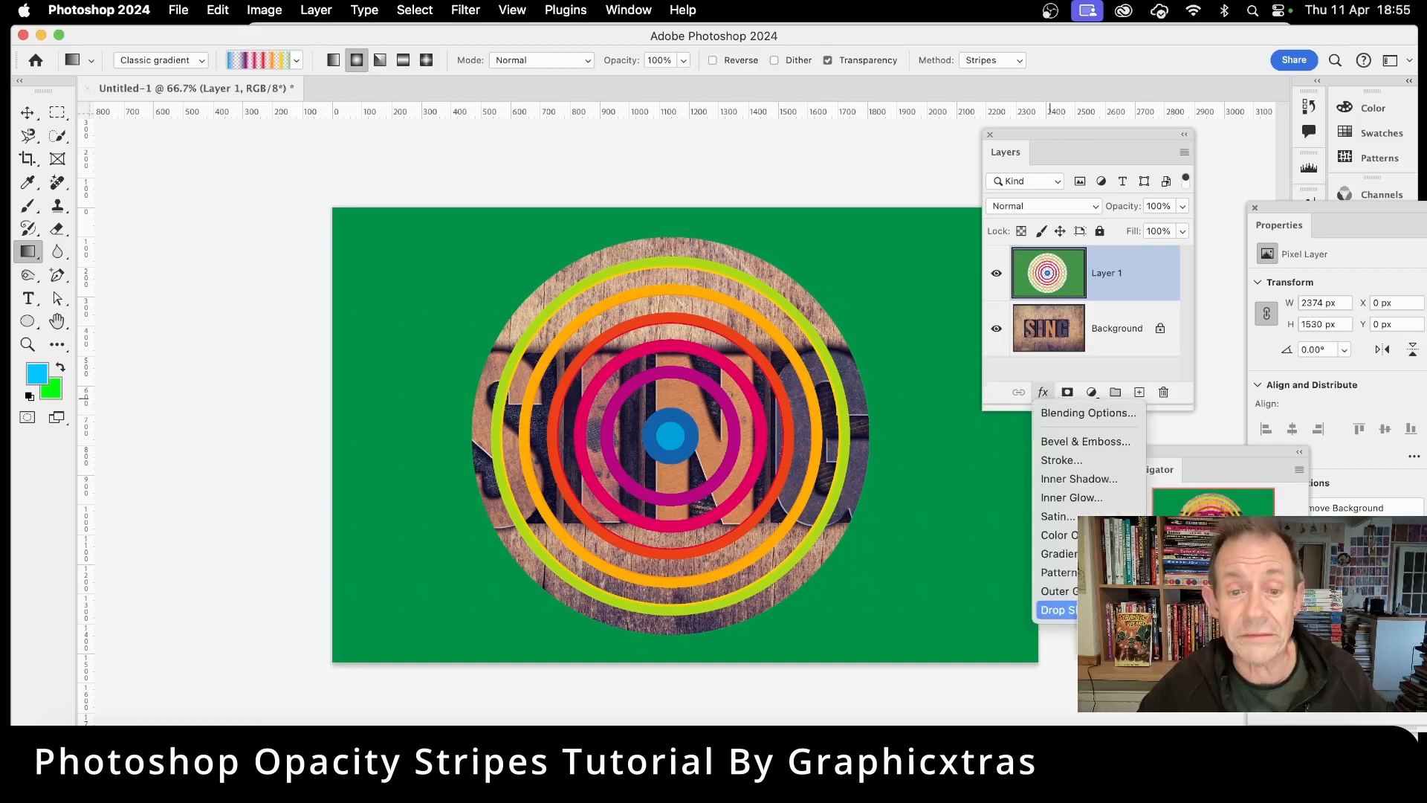
{"action": "left_click", "coordinate": [1055, 609]}
{"action": "left_click_drag", "start_coordinate": [580, 159], "coordinate": [913, 163]}
{"action": "left_click_drag", "start_coordinate": [644, 360], "coordinate": [616, 315]}
{"action": "left_click_drag", "start_coordinate": [1231, 157], "coordinate": [576, 160]}
{"action": "left_click", "coordinate": [718, 193]}
{"action": "key", "text": "g"}
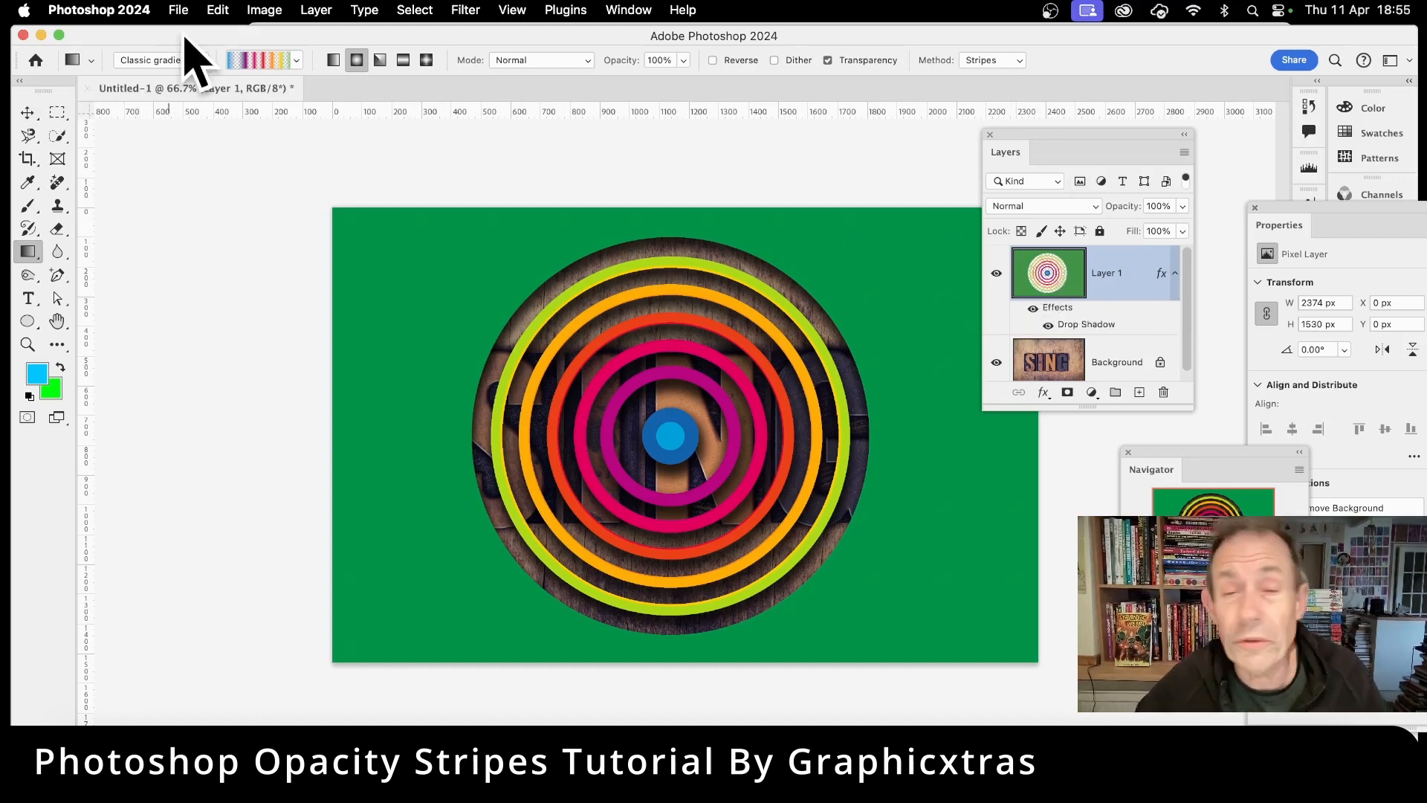
Step: Duplicate the stripes layer and move the copy up and to the left
{"action": "left_click", "coordinate": [318, 11]}
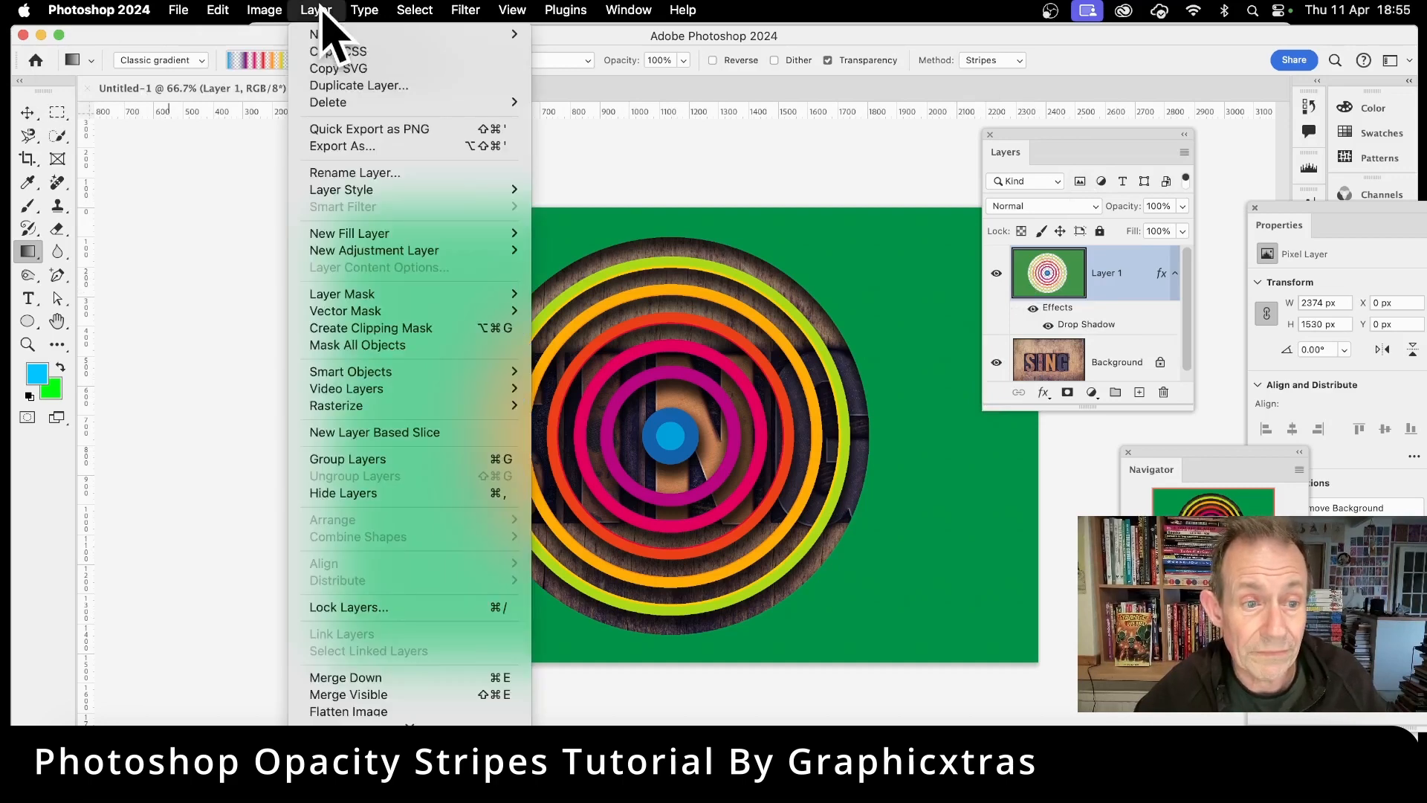
{"action": "left_click", "coordinate": [345, 86]}
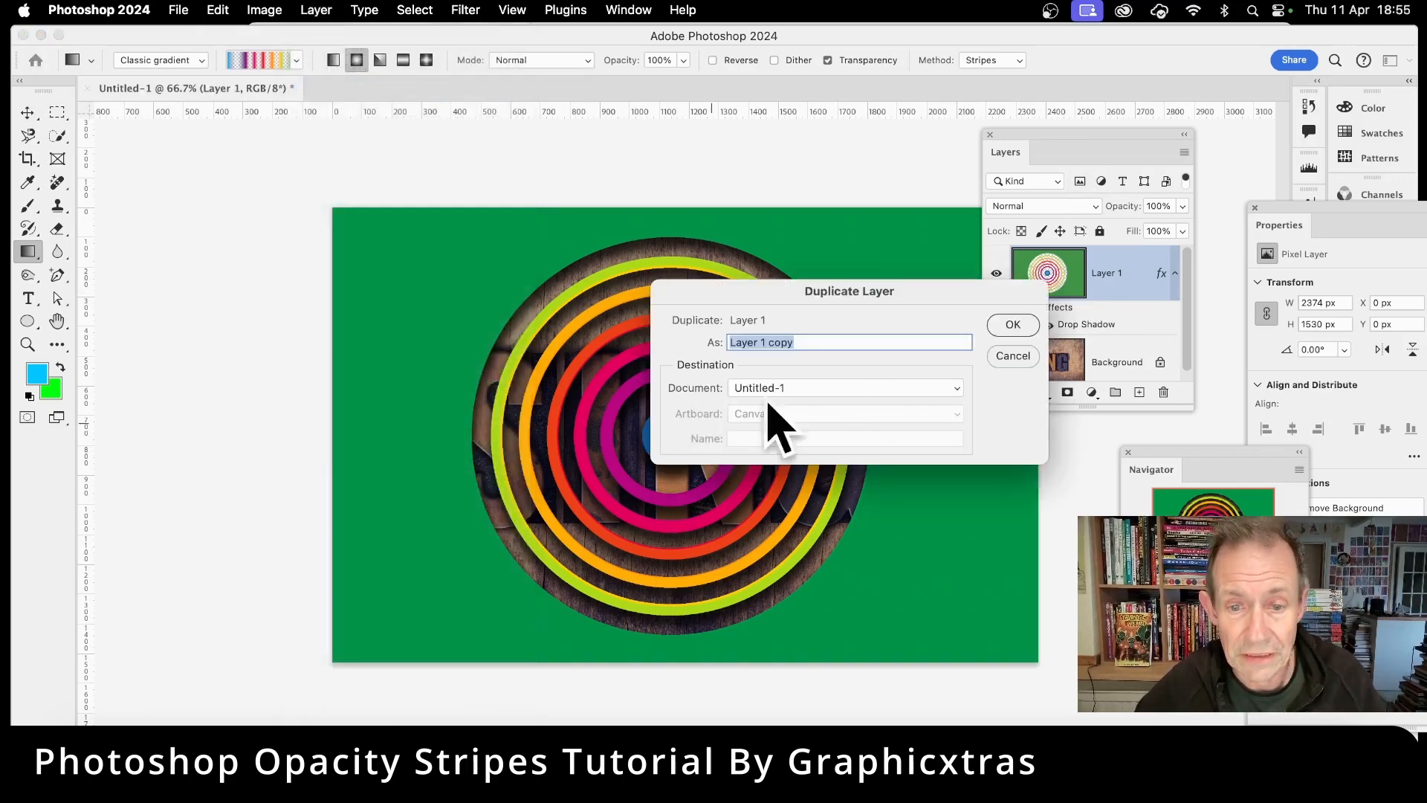
{"action": "left_click", "coordinate": [1014, 327]}
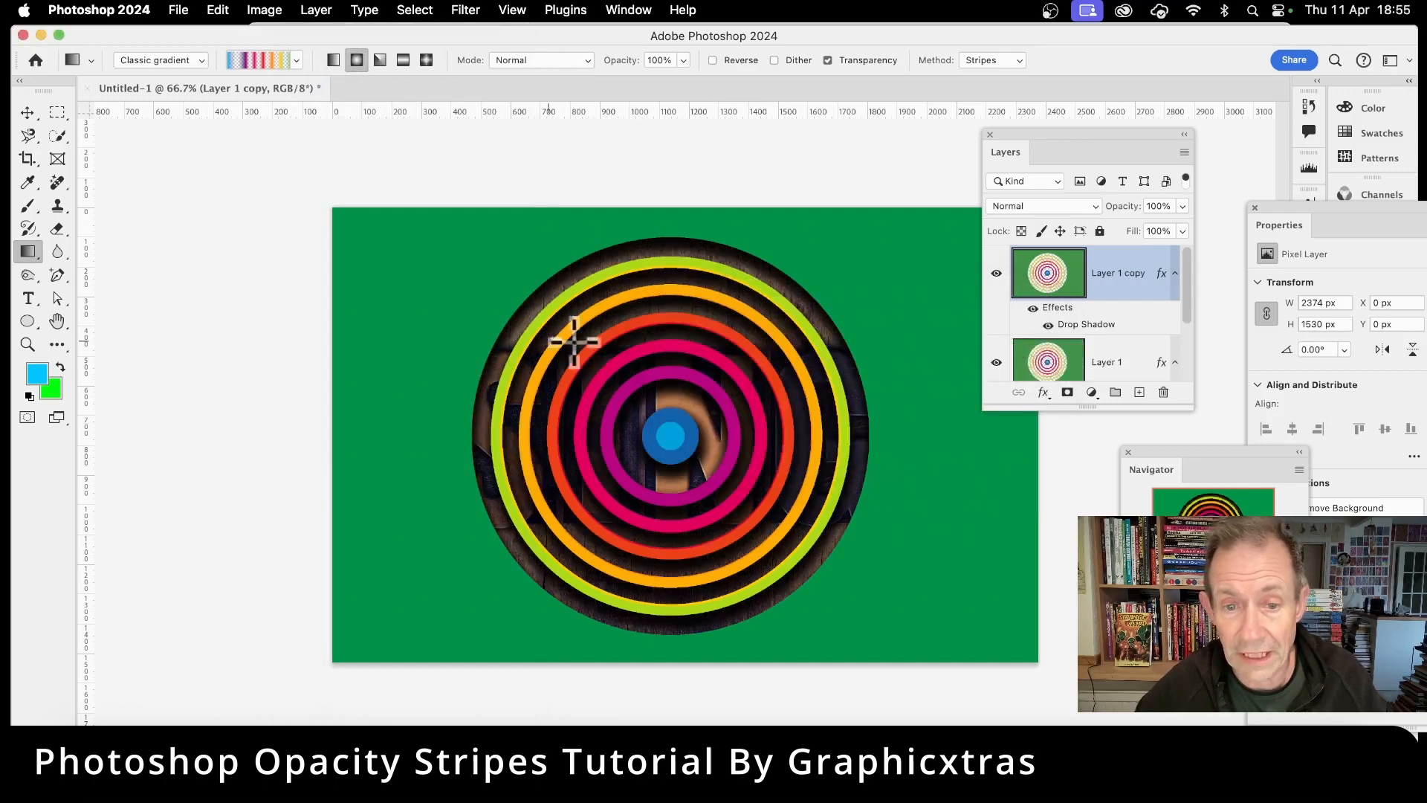
{"action": "left_click", "coordinate": [23, 112]}
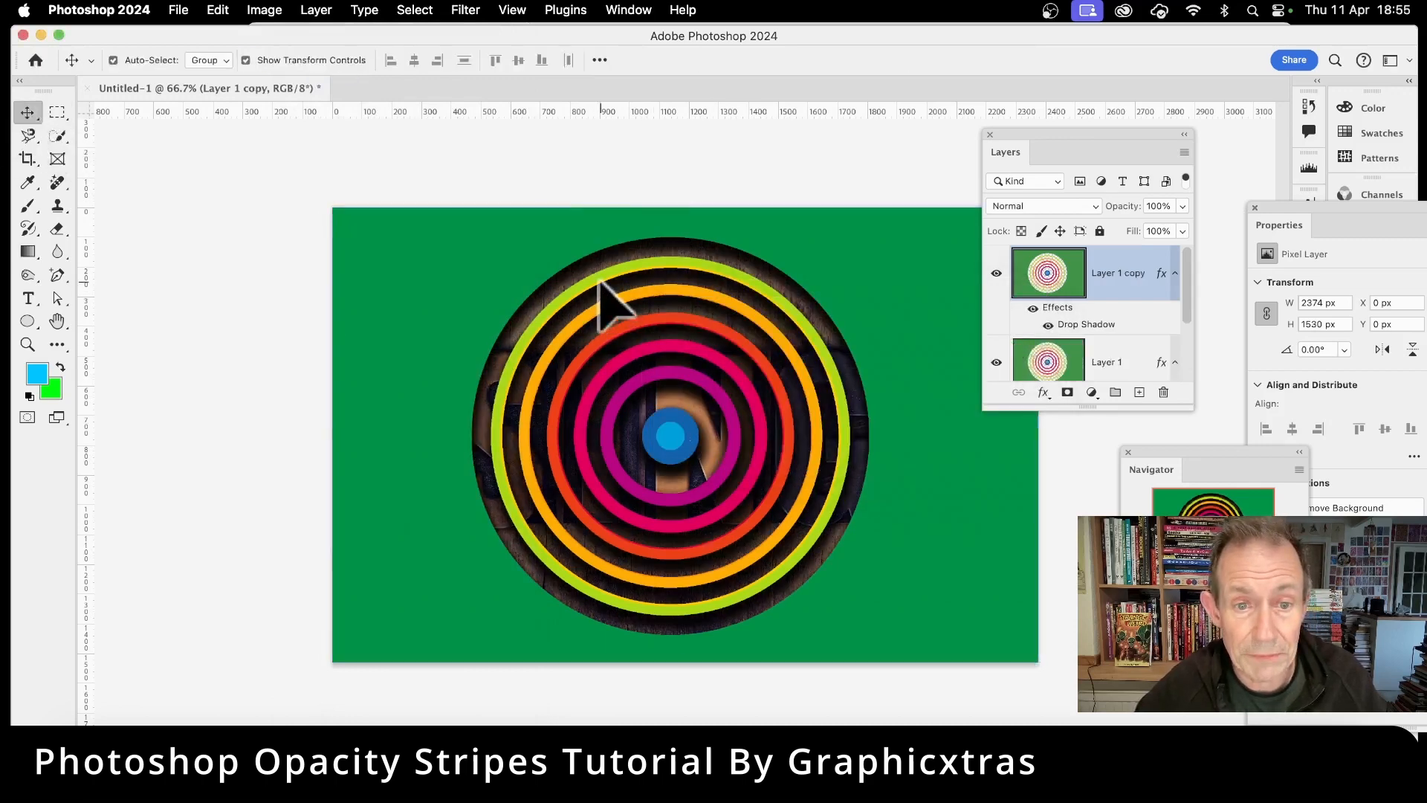
{"action": "left_click_drag", "start_coordinate": [595, 285], "coordinate": [489, 206]}
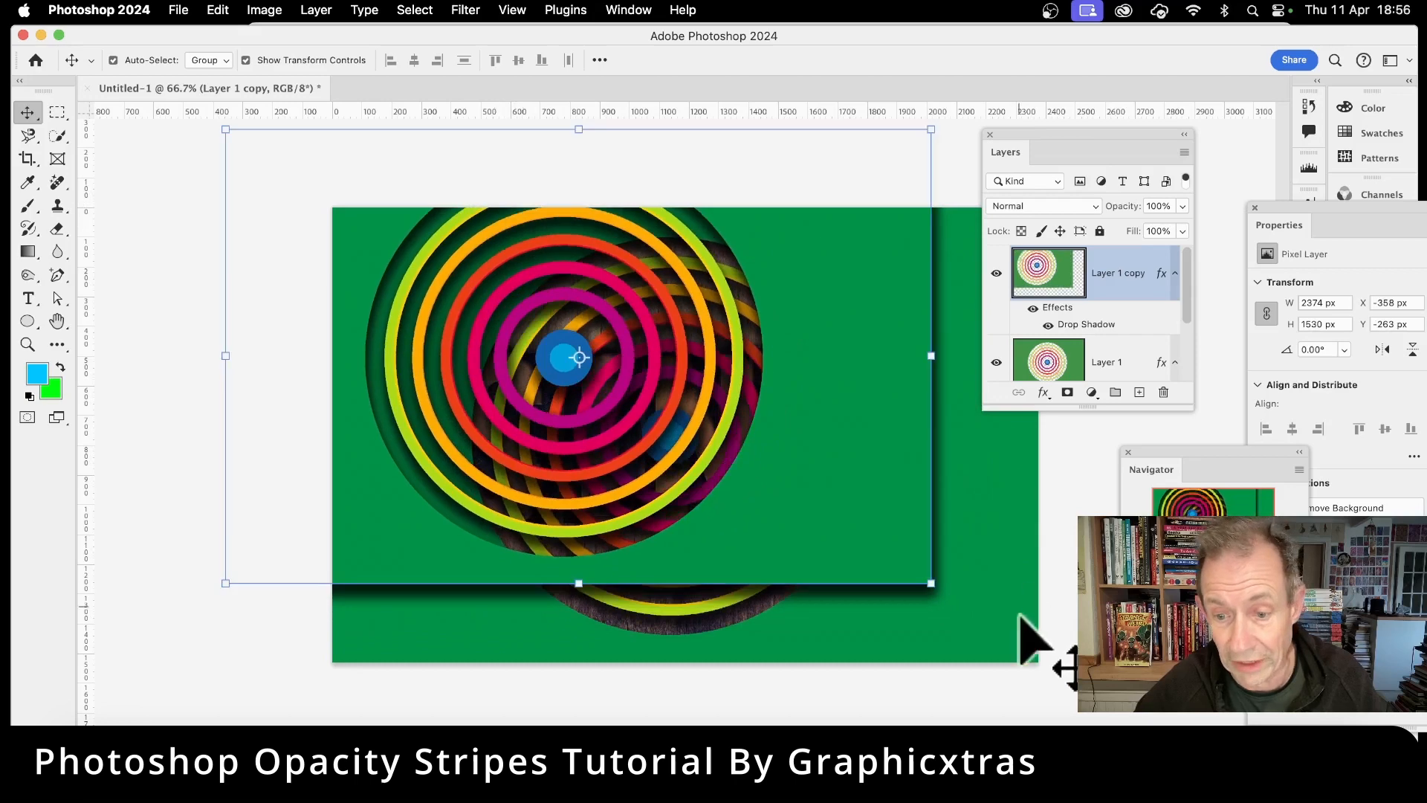
Step: Scale the copy to about 129% and reposition it left of centre, then commit the transform
{"action": "left_click_drag", "start_coordinate": [932, 586], "coordinate": [1137, 716]}
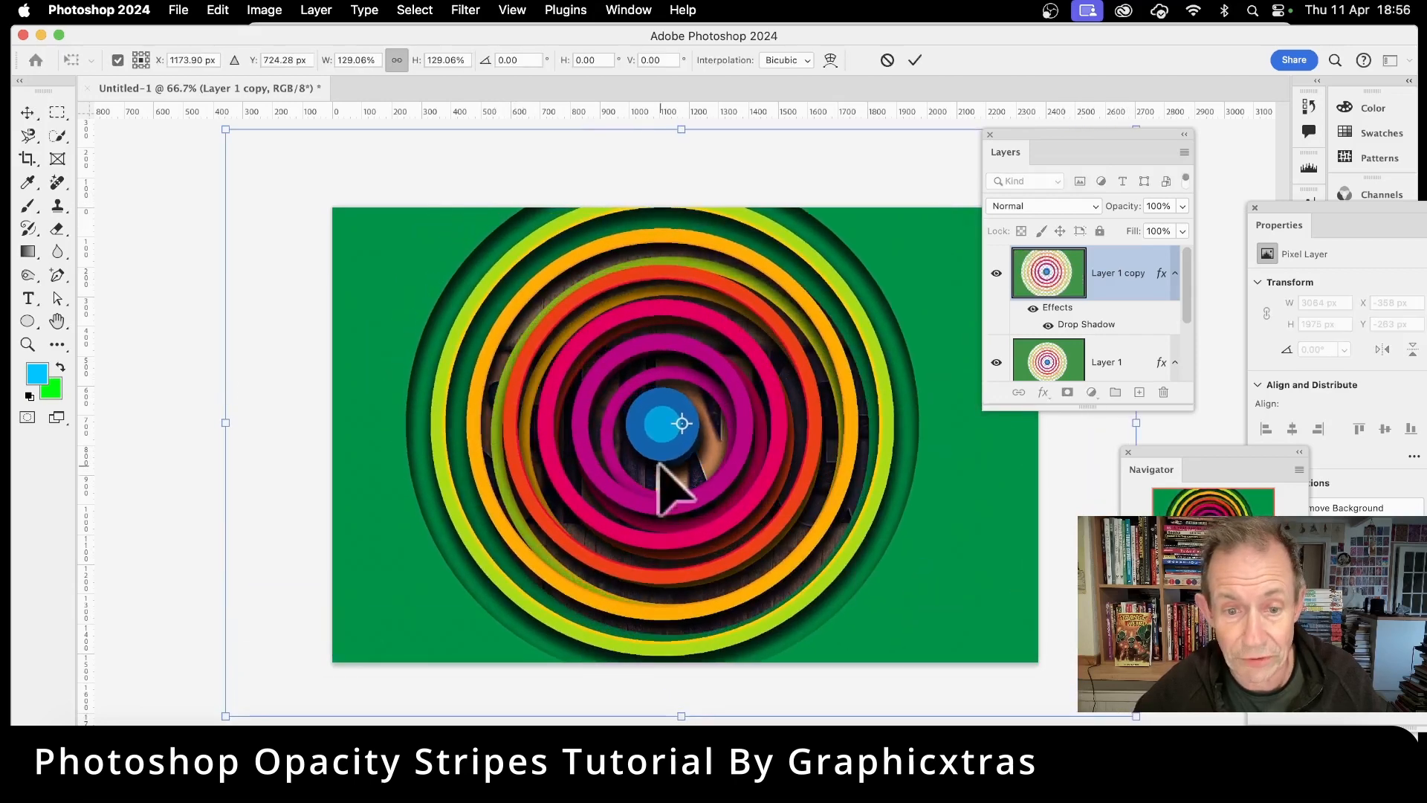
{"action": "left_click_drag", "start_coordinate": [706, 504], "coordinate": [600, 559]}
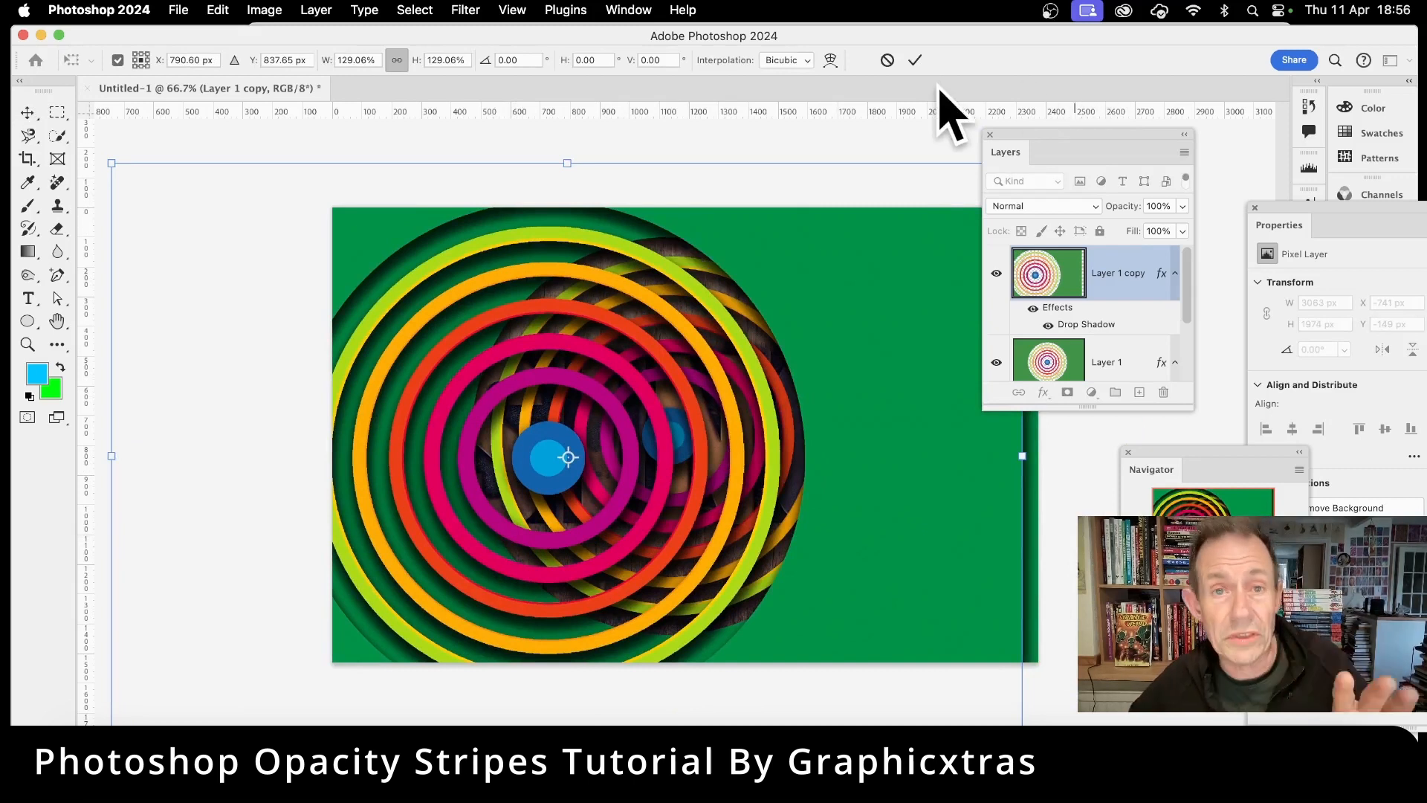
{"action": "left_click", "coordinate": [916, 60]}
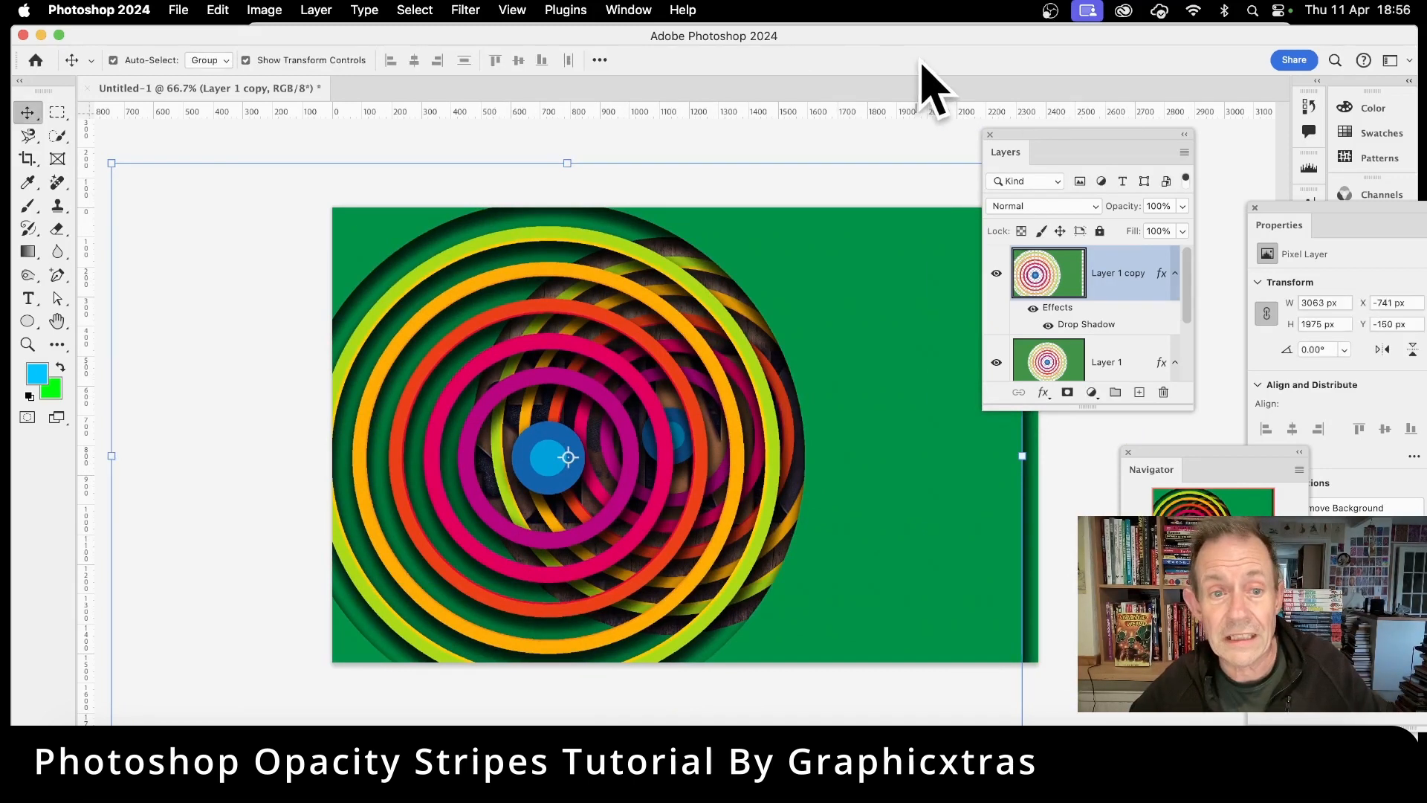